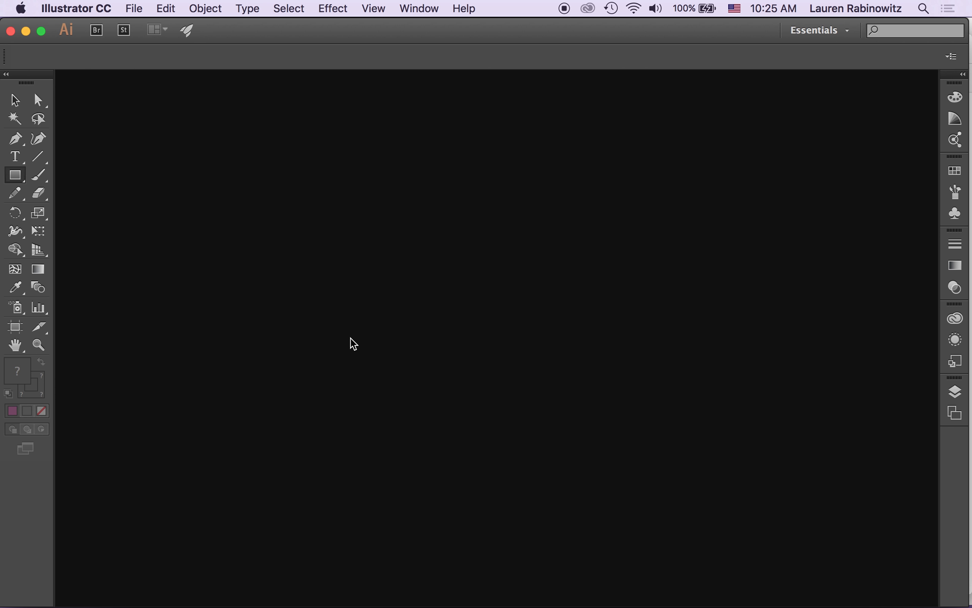
Create a new Web-profile RGB document named bg-tile-2017 with a 30 × 30 px artboard
{"action": "left_click", "coordinate": [133, 9]}
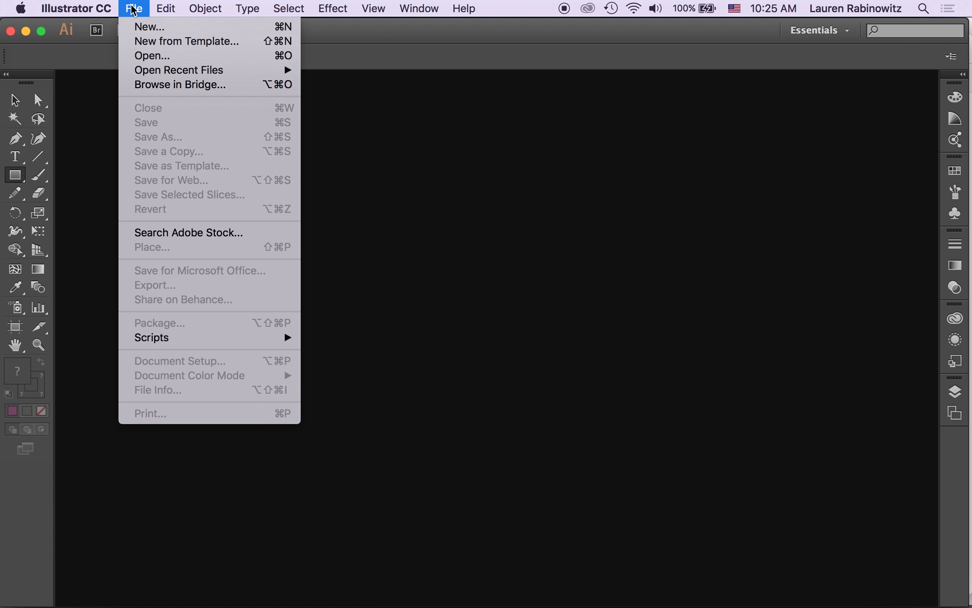
{"action": "left_click", "coordinate": [147, 27]}
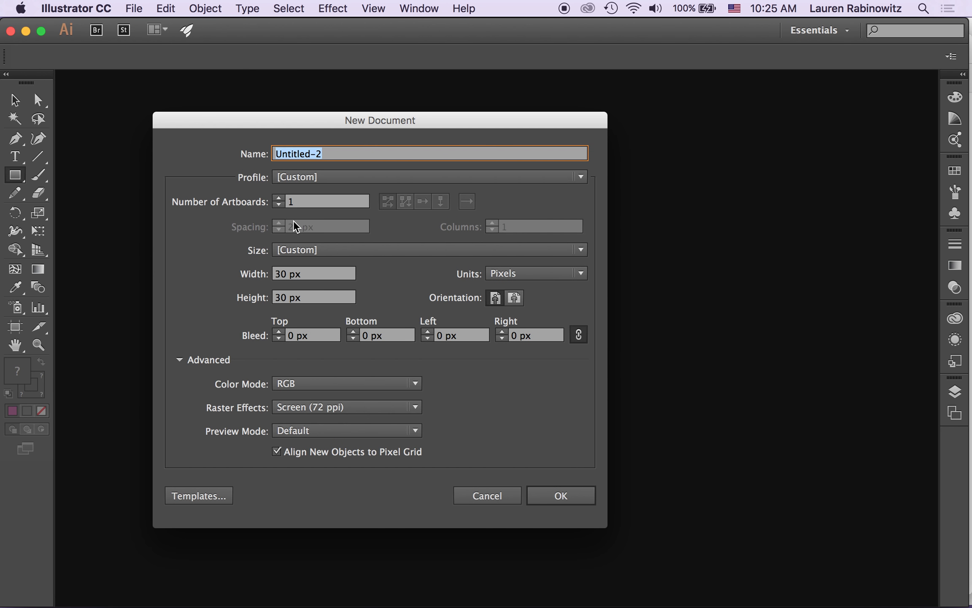
{"action": "type", "text": "bg-ti"}
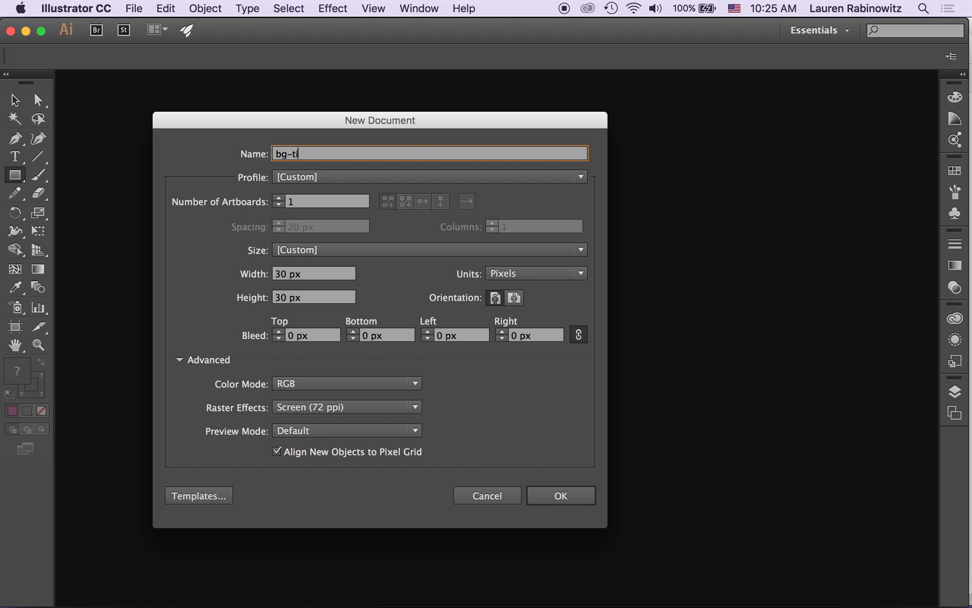
{"action": "type", "text": "le-2017"}
{"action": "left_click", "coordinate": [332, 176]}
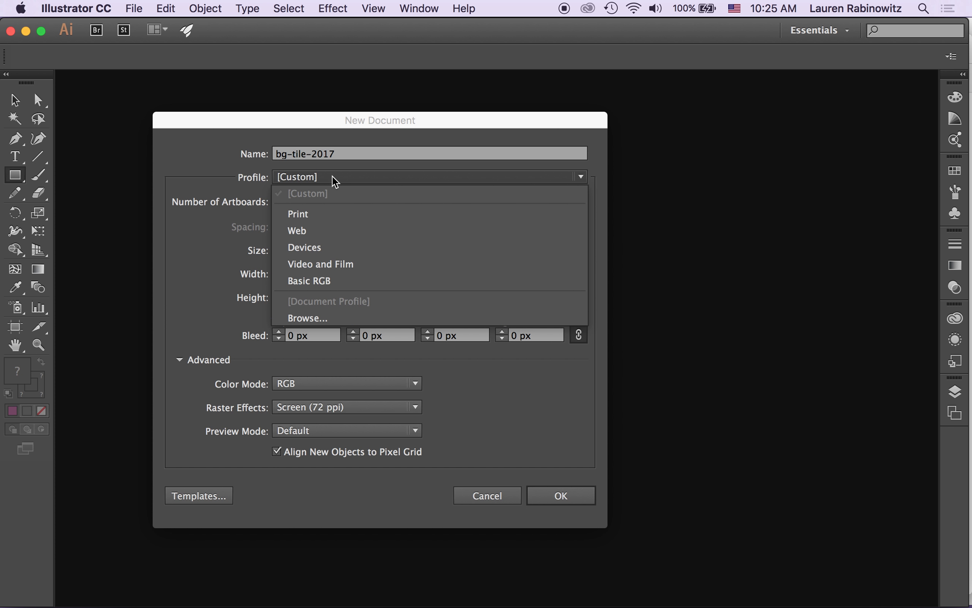
{"action": "left_click", "coordinate": [325, 230]}
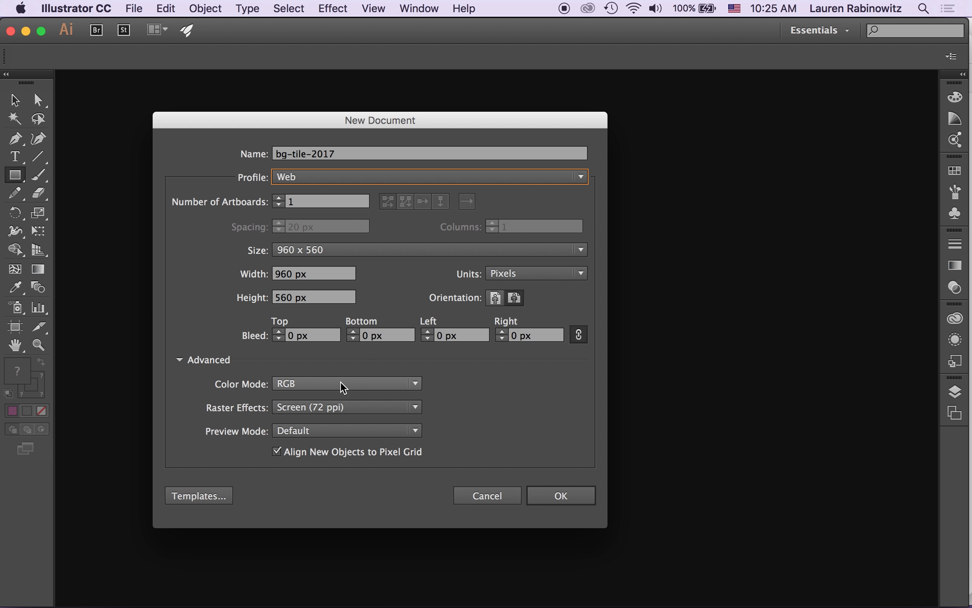
{"action": "left_click", "coordinate": [415, 384]}
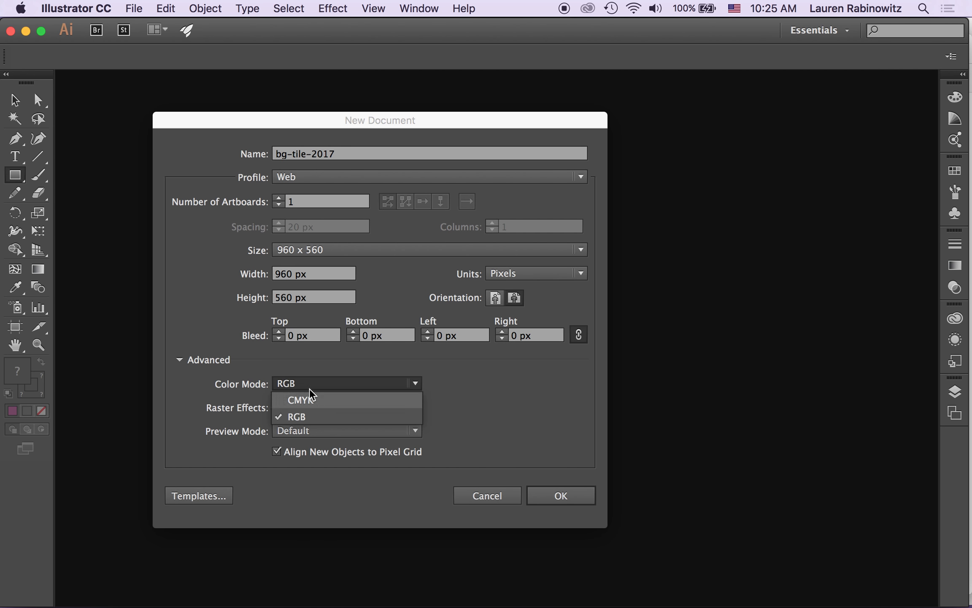
{"action": "left_click", "coordinate": [291, 355]}
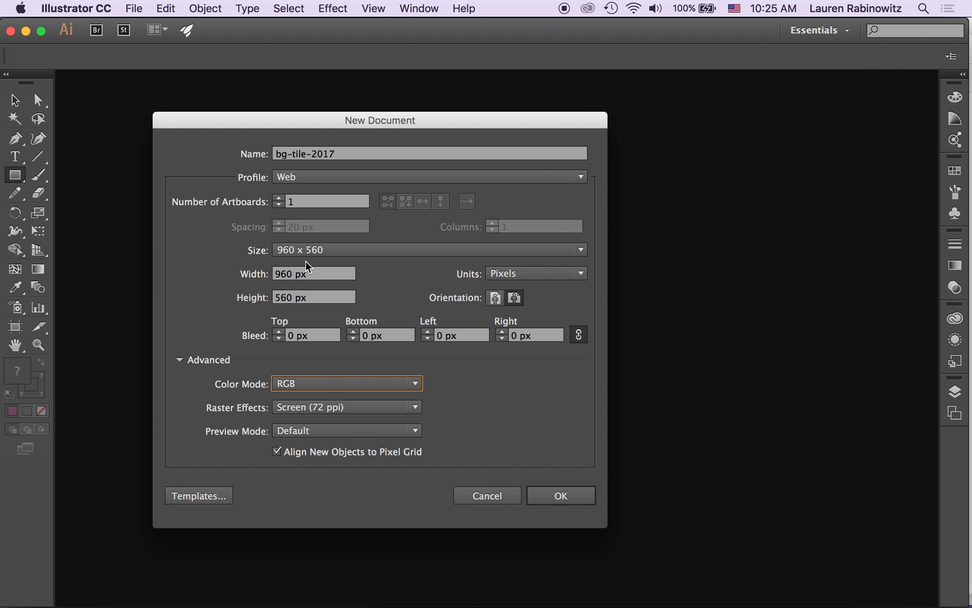
{"action": "double_click", "coordinate": [289, 274]}
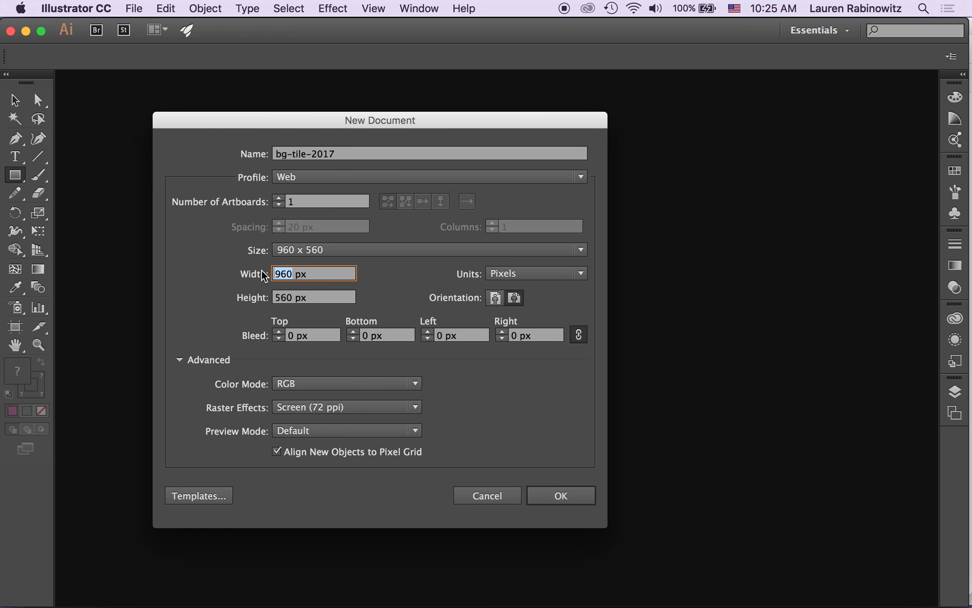
{"action": "type", "text": "30"}
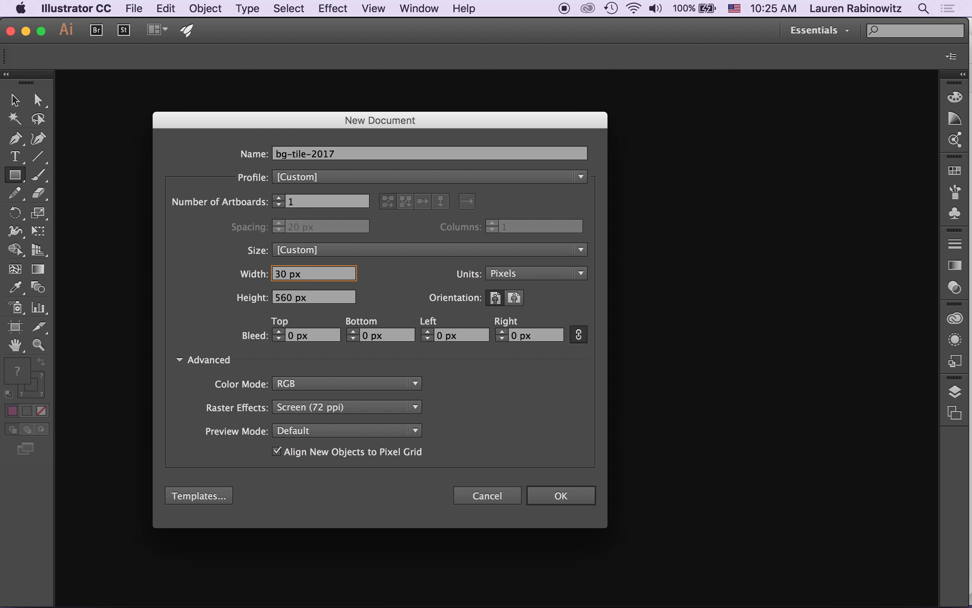
{"action": "double_click", "coordinate": [295, 299]}
{"action": "type", "text": "30"}
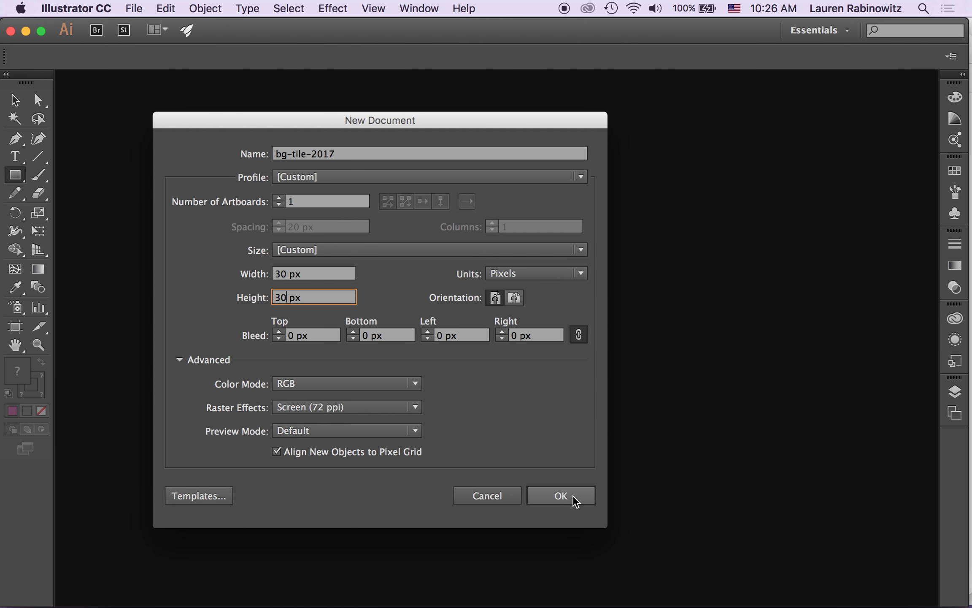
{"action": "left_click", "coordinate": [561, 496]}
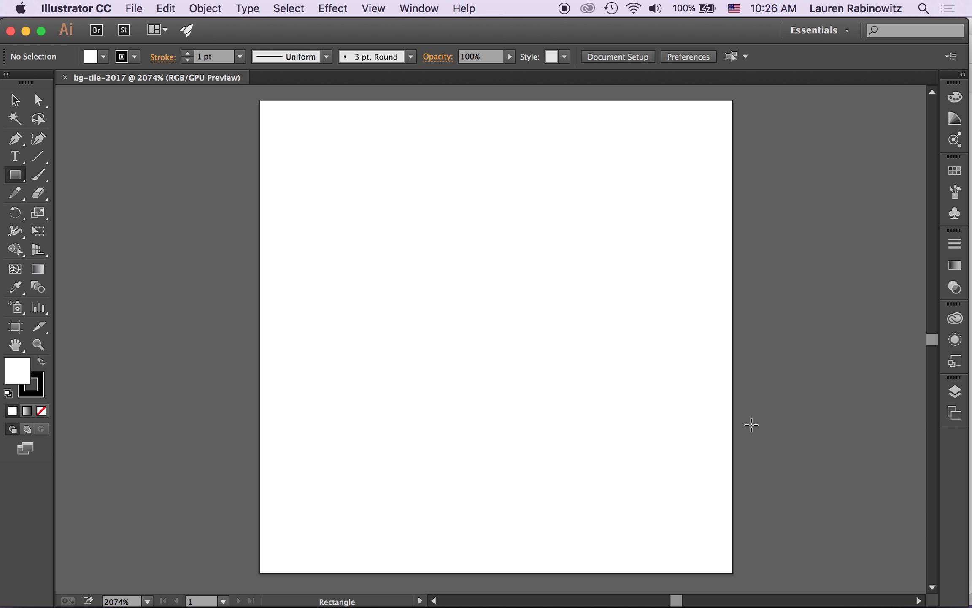
Rename Layer 1 to bg and draw a rectangle covering the whole artboard
{"action": "left_click", "coordinate": [956, 392]}
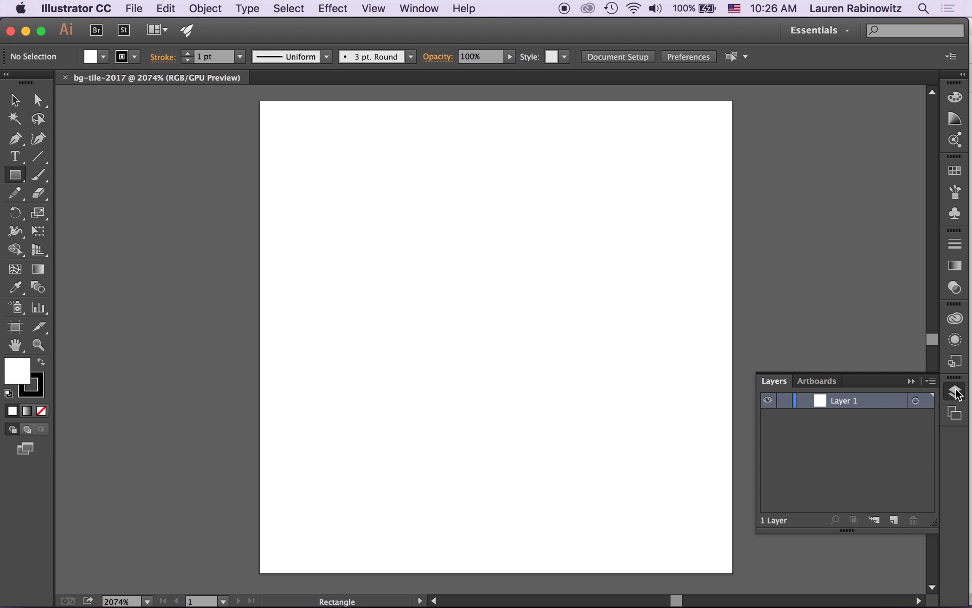
{"action": "left_click", "coordinate": [844, 403]}
{"action": "double_click", "coordinate": [844, 403]}
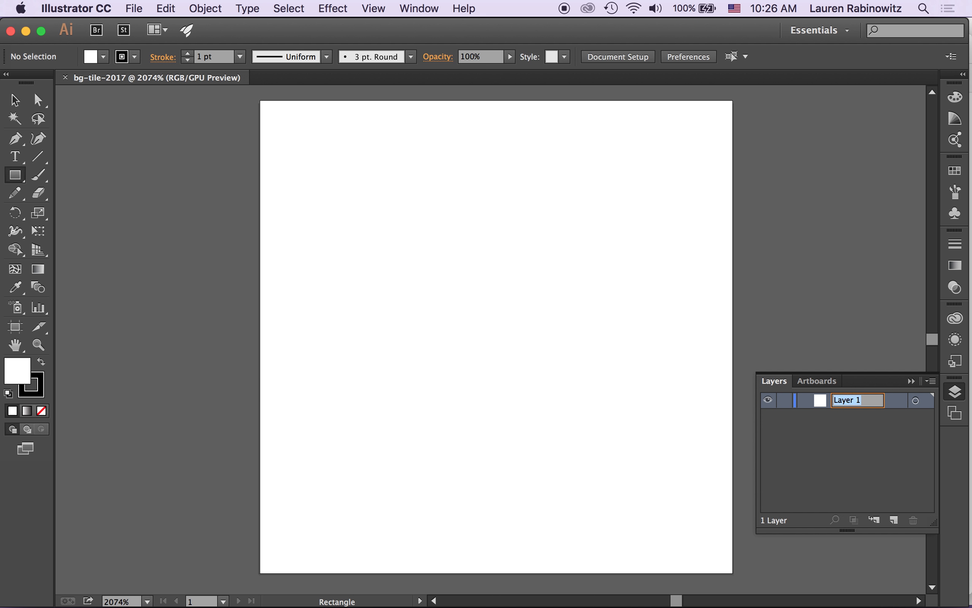
{"action": "type", "text": "bg"}
{"action": "key", "text": "Return"}
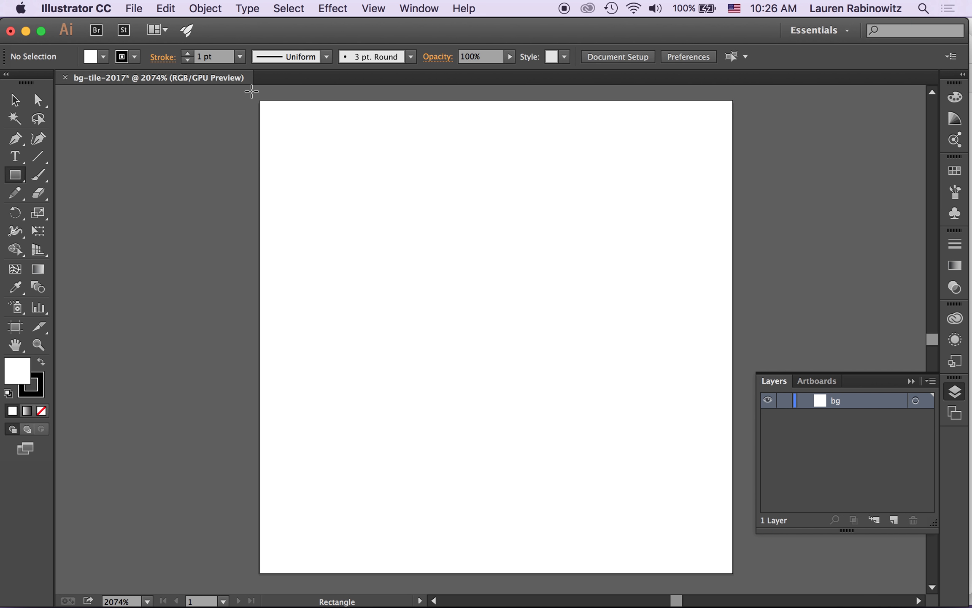
{"action": "left_click_drag", "start_coordinate": [250, 102], "coordinate": [743, 553]}
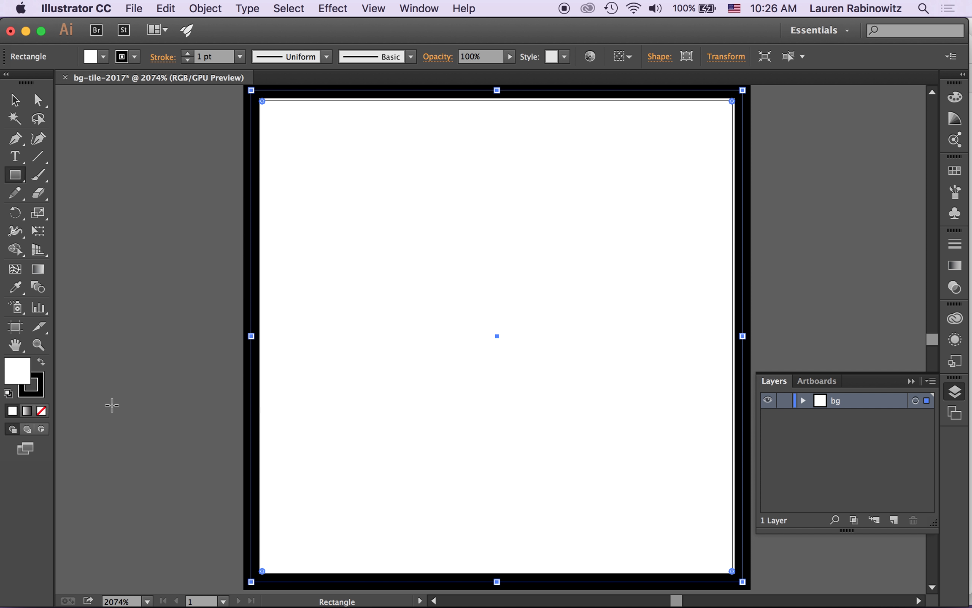
Remove the rectangle's stroke so it is white-filled with no outline
{"action": "left_click", "coordinate": [38, 396]}
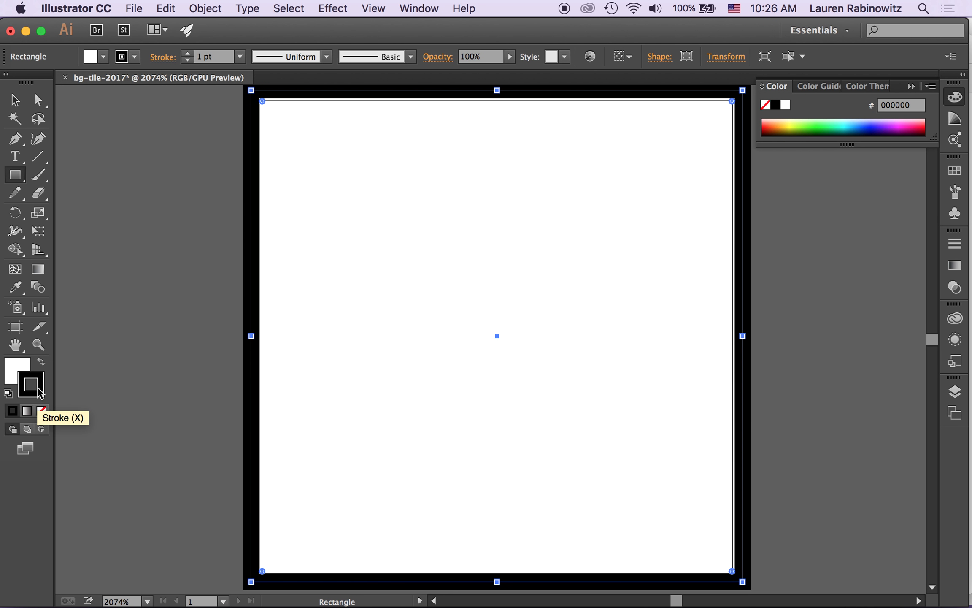
{"action": "left_click", "coordinate": [42, 411]}
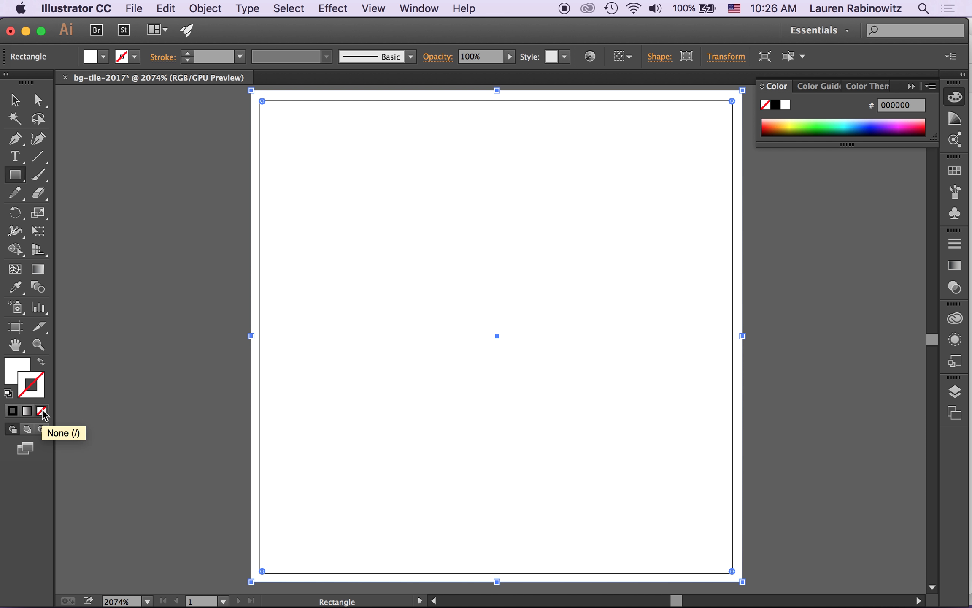
{"action": "left_click", "coordinate": [11, 371]}
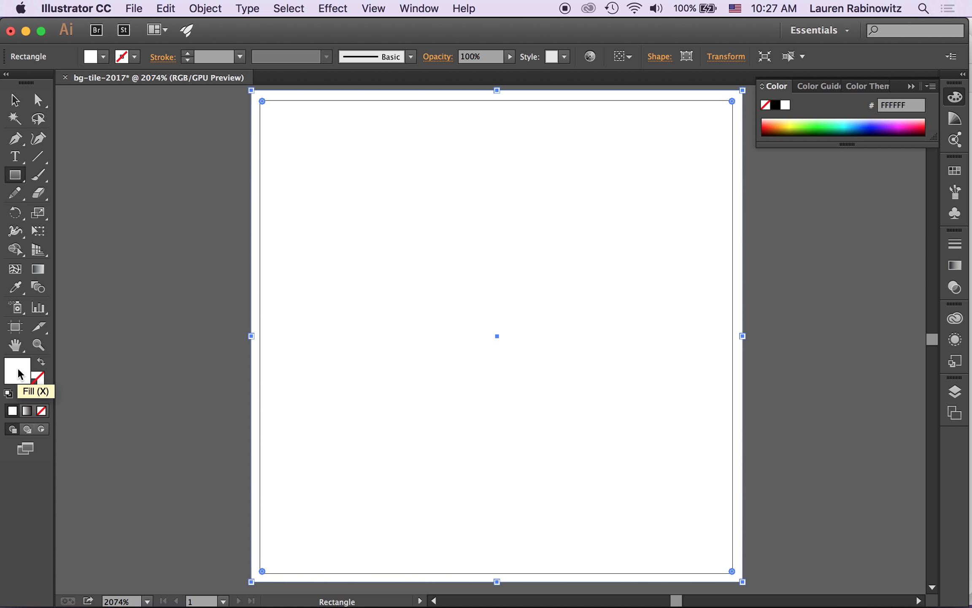
{"action": "key", "text": "x"}
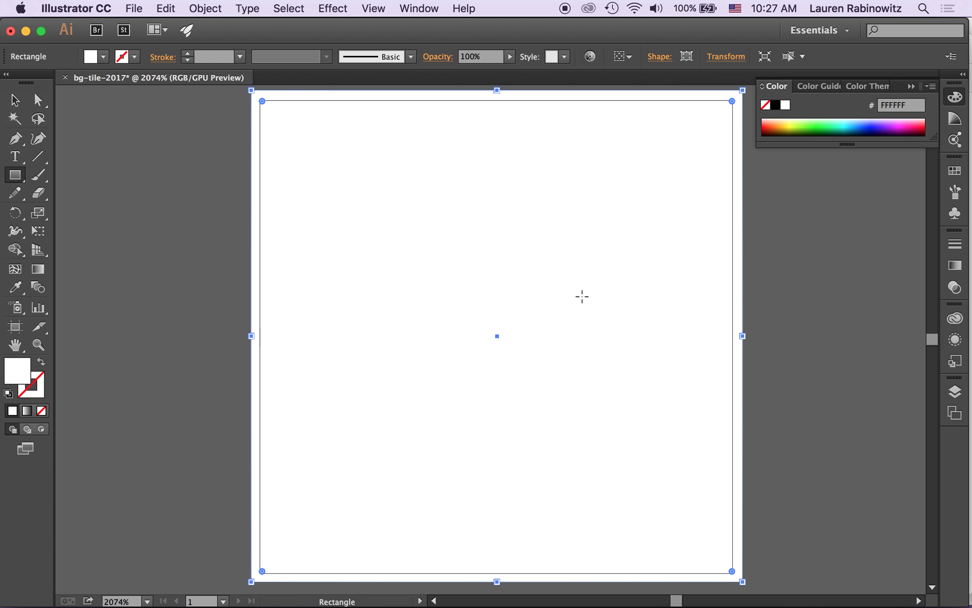
Open the Web swatch library and dock it beneath the Swatches panel
{"action": "left_click", "coordinate": [955, 174]}
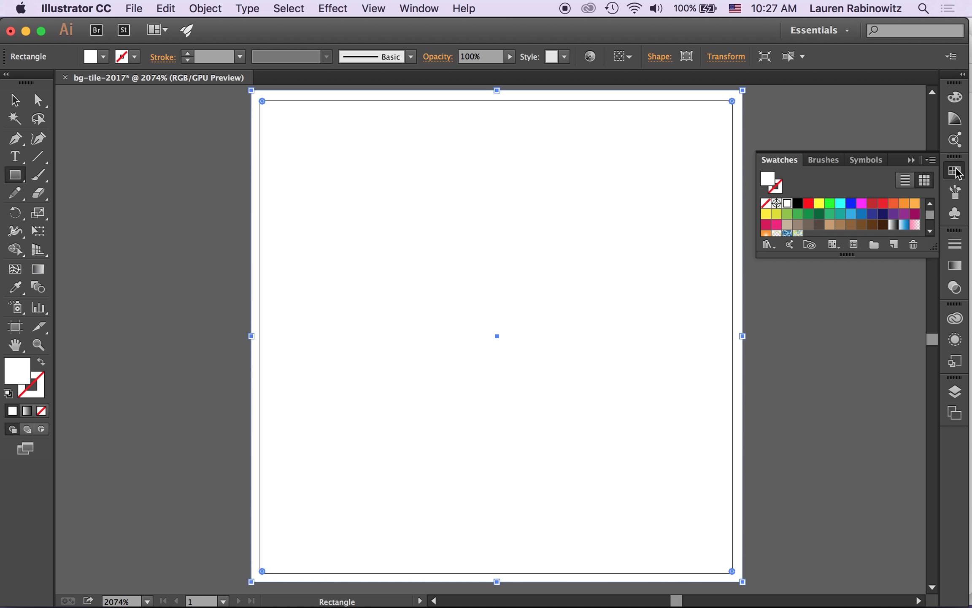
{"action": "left_click", "coordinate": [931, 159]}
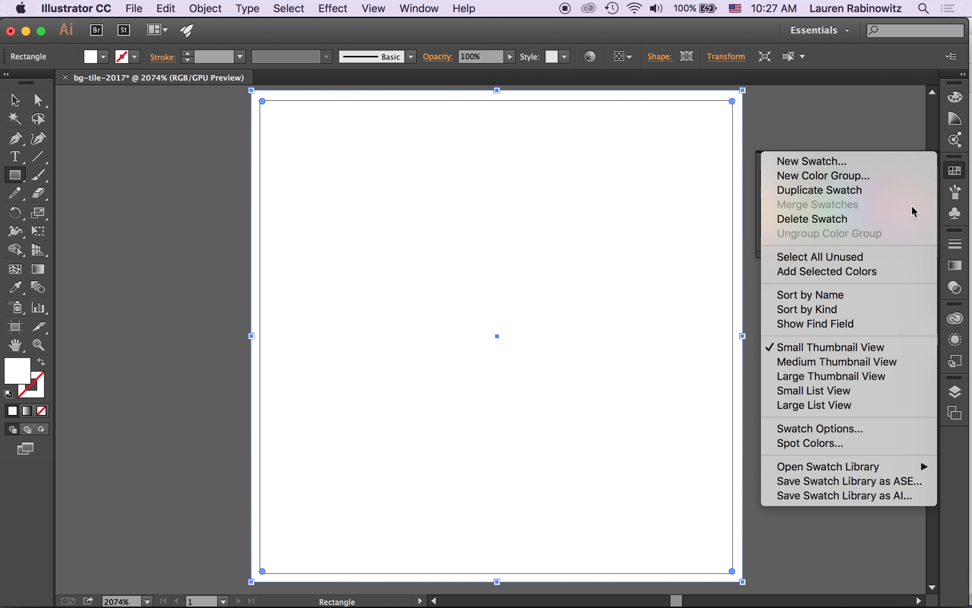
{"action": "mouse_move", "coordinate": [900, 465]}
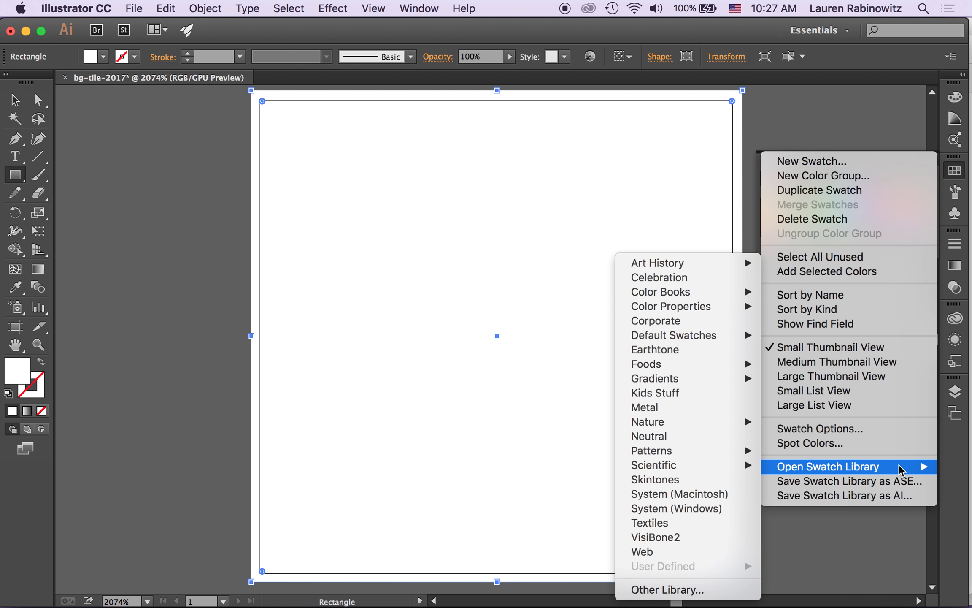
{"action": "left_click", "coordinate": [717, 553]}
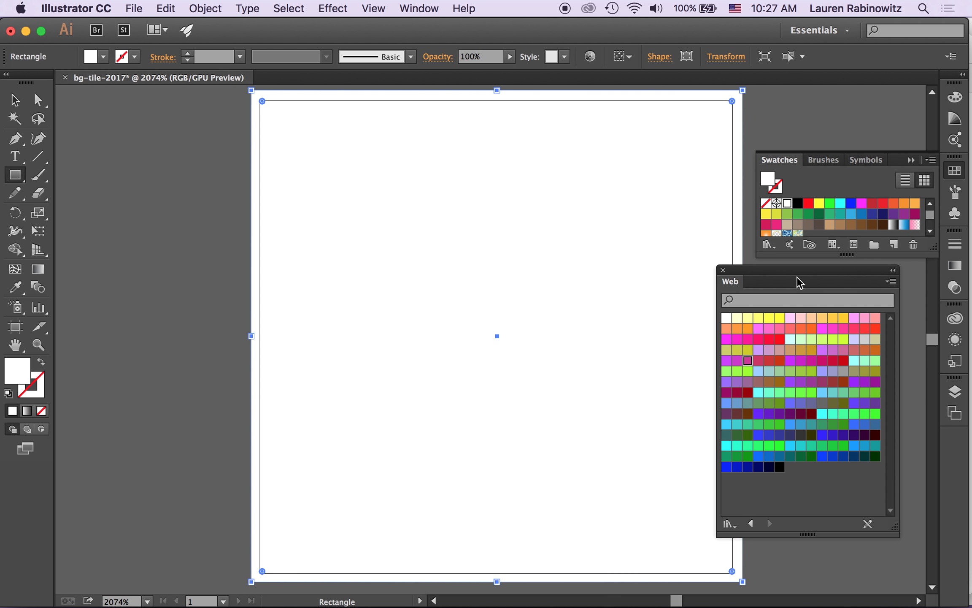
{"action": "left_click_drag", "start_coordinate": [793, 269], "coordinate": [833, 265]}
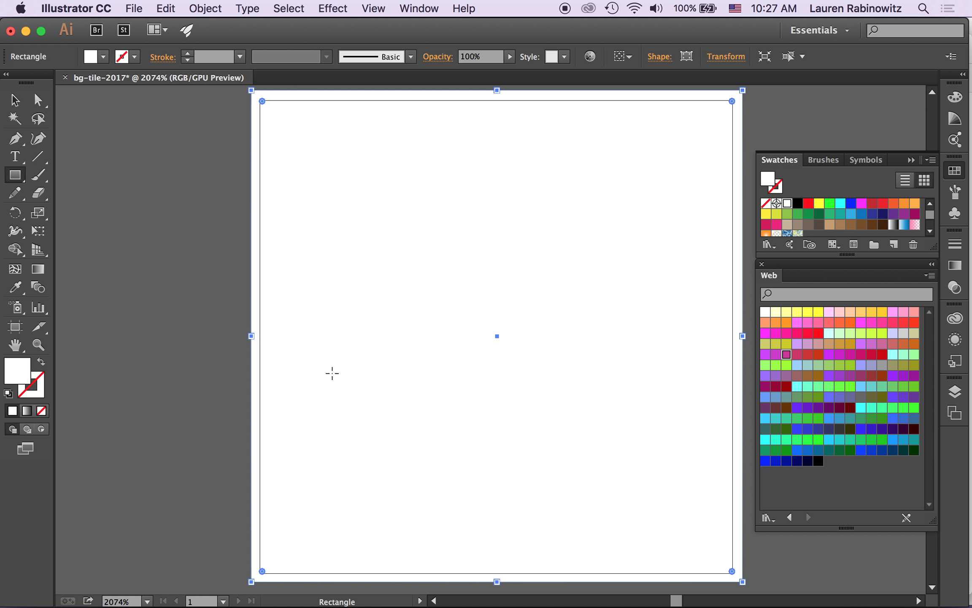
{"action": "left_click", "coordinate": [18, 373]}
Pick 990099 in the Color Picker, then fill the rectangle with the CC3399 Web swatch
{"action": "double_click", "coordinate": [18, 373]}
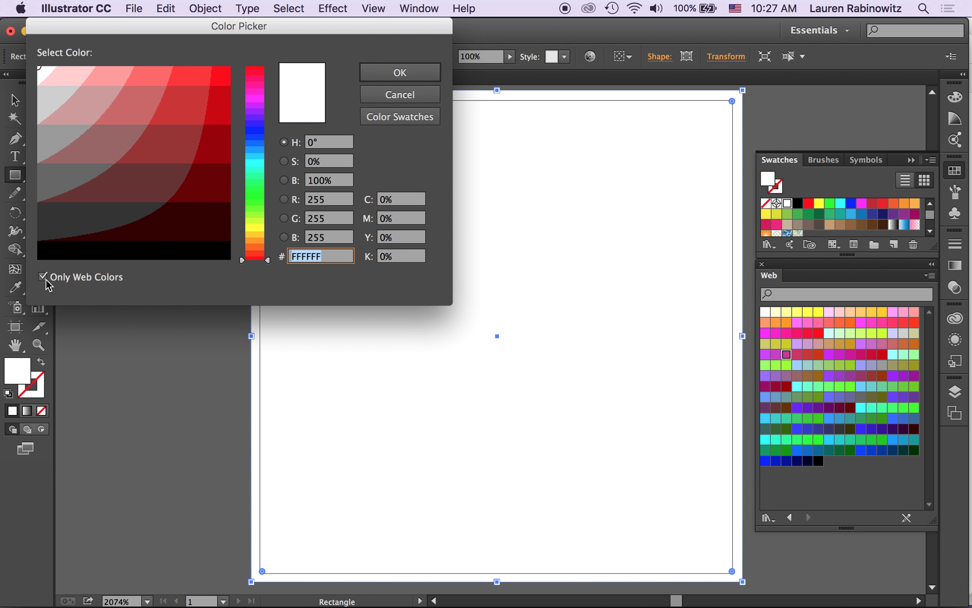
{"action": "left_click", "coordinate": [270, 218]}
{"action": "left_click_drag", "start_coordinate": [265, 258], "coordinate": [258, 99]}
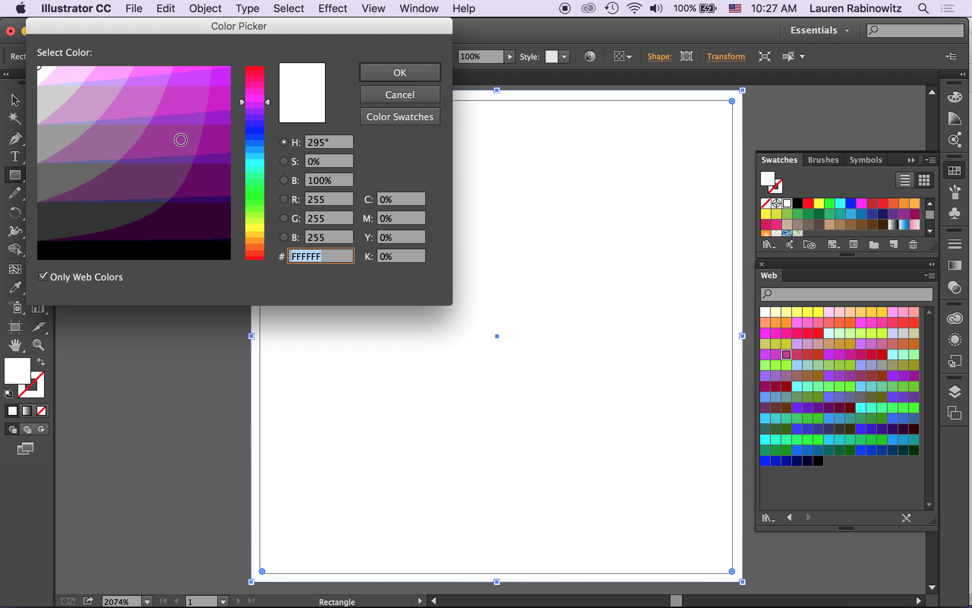
{"action": "left_click", "coordinate": [223, 135]}
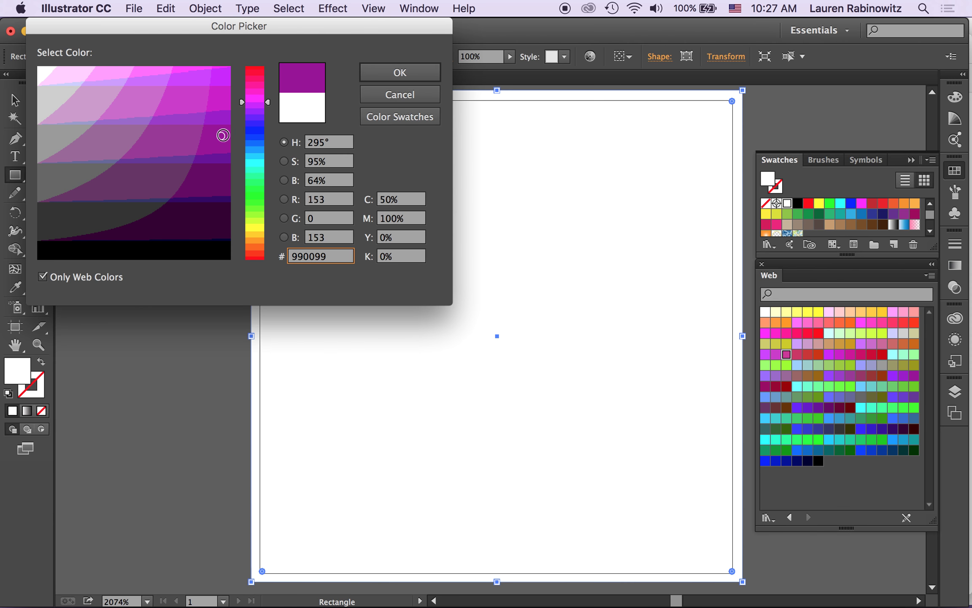
{"action": "left_click", "coordinate": [400, 72]}
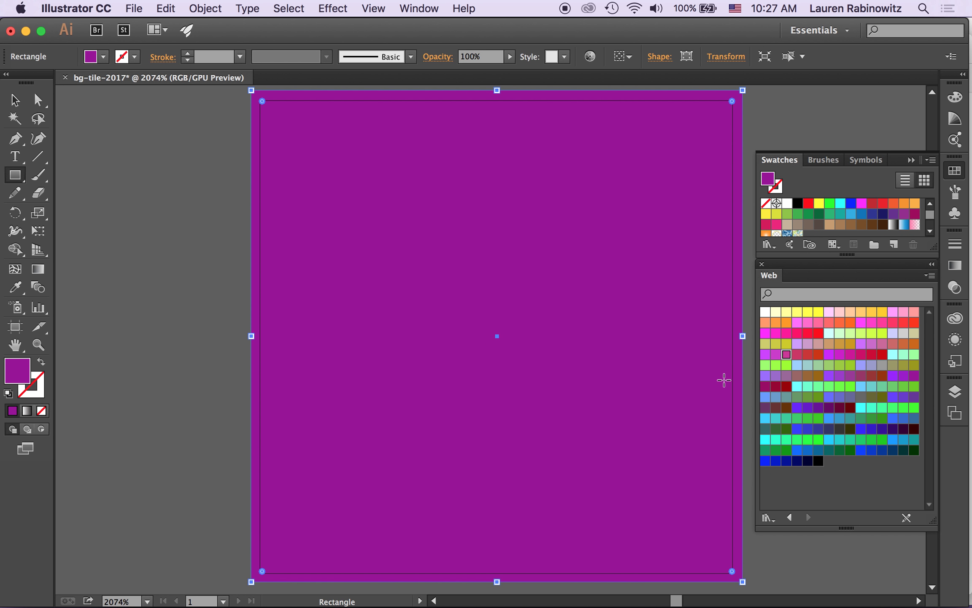
{"action": "left_click", "coordinate": [786, 354]}
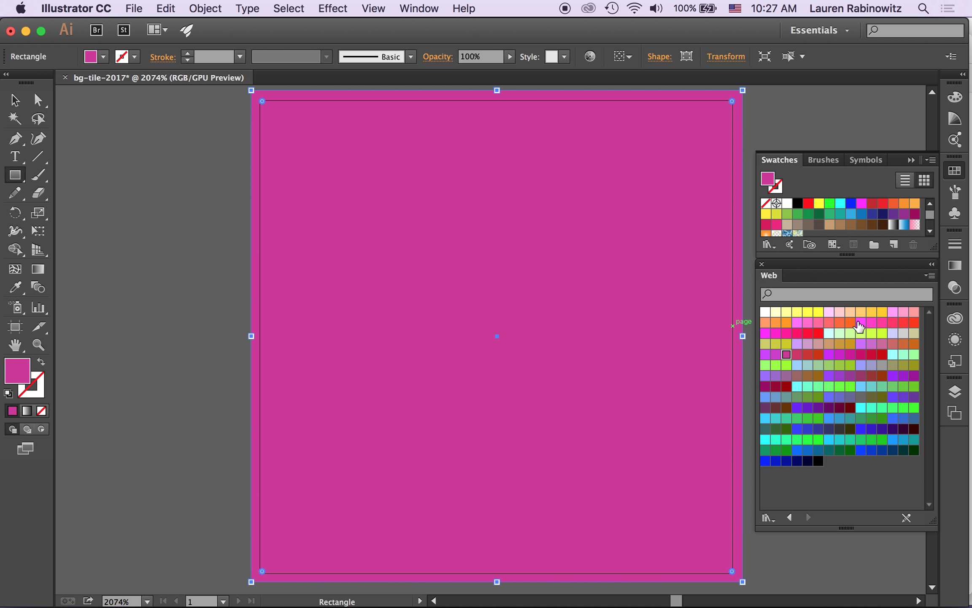
{"action": "left_click", "coordinate": [955, 392]}
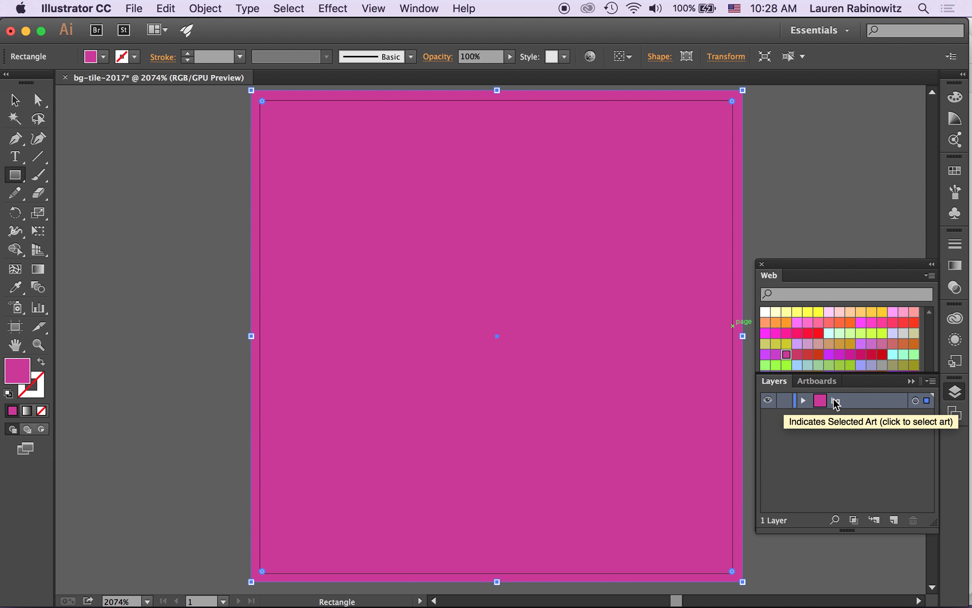
Add a layer named elements above bg and lock the bg layer
{"action": "left_click", "coordinate": [894, 520]}
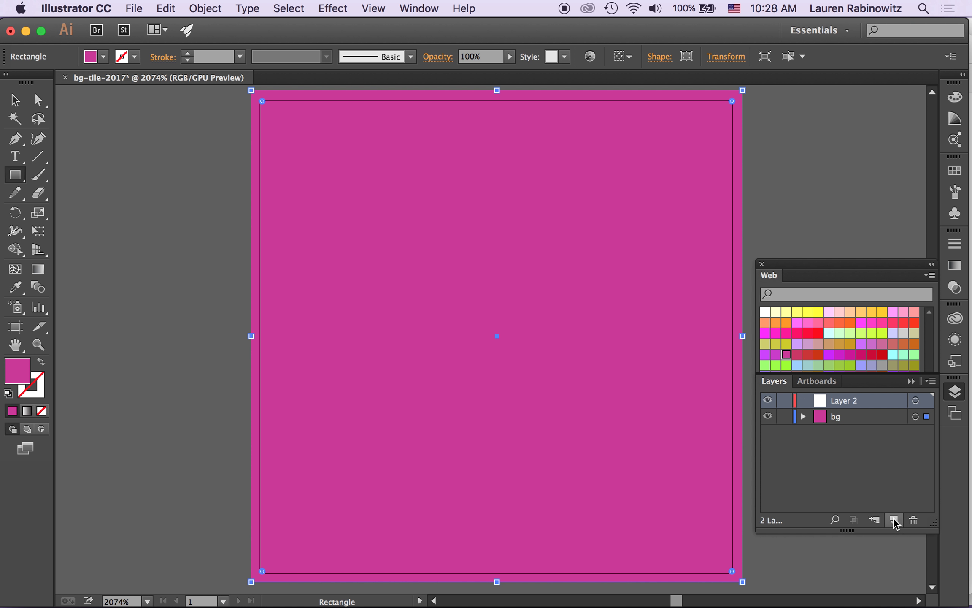
{"action": "double_click", "coordinate": [845, 401]}
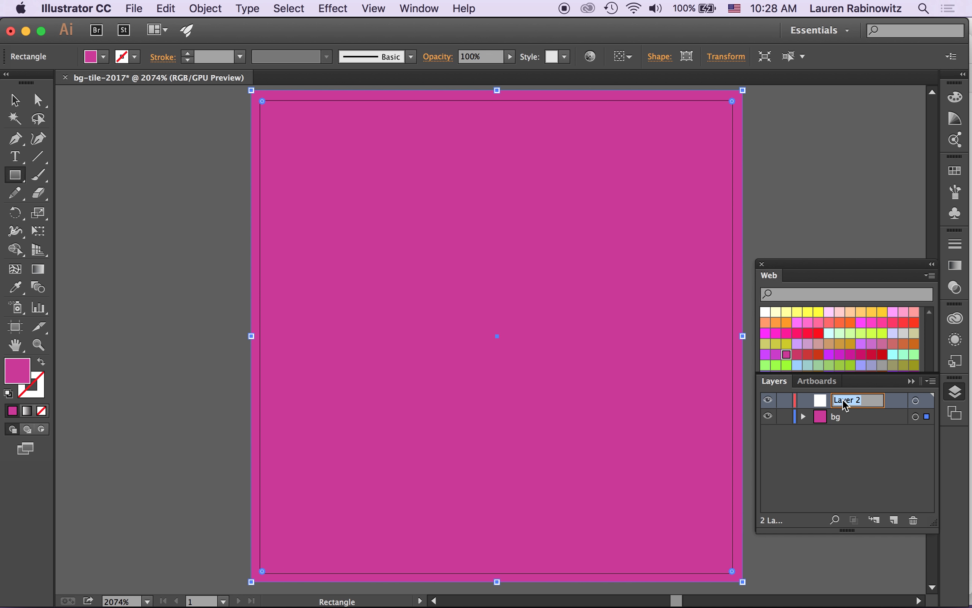
{"action": "type", "text": "elements"}
{"action": "key", "text": "Return"}
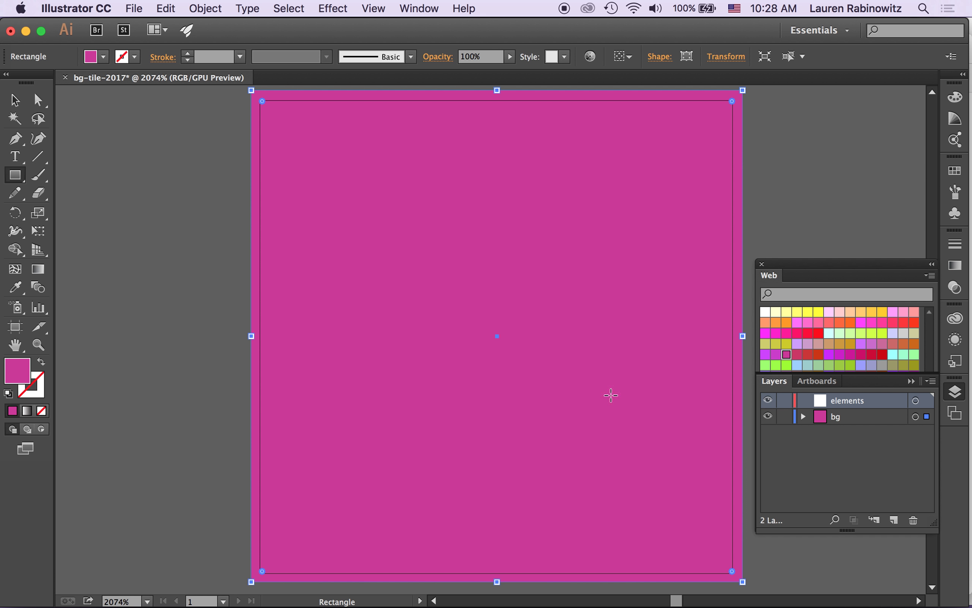
{"action": "left_click", "coordinate": [783, 421]}
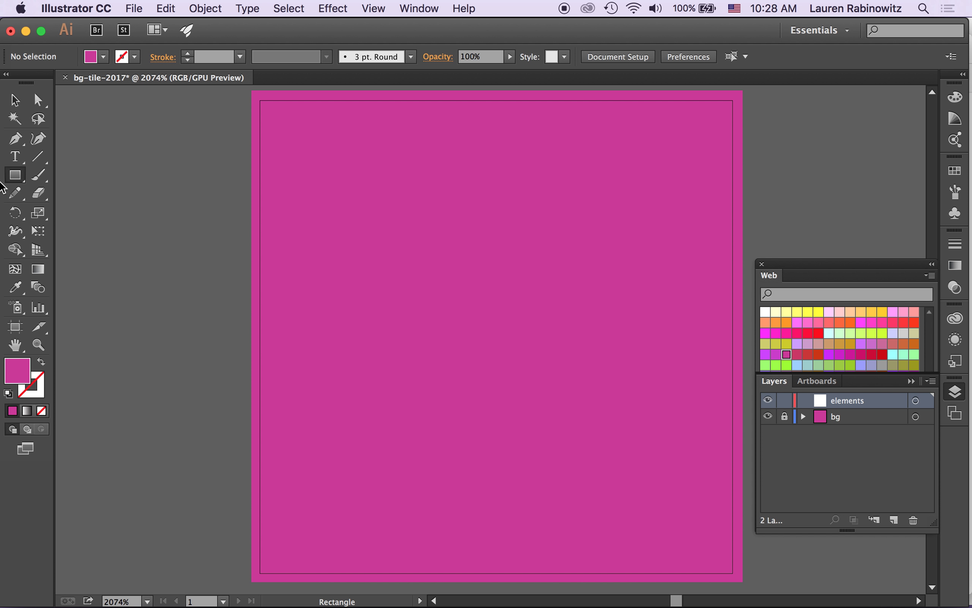
Draw a large circle with the Ellipse tool and fill it with pink FF66CC
{"action": "left_click_drag", "start_coordinate": [15, 174], "coordinate": [66, 212]}
{"action": "left_click_drag", "start_coordinate": [363, 170], "coordinate": [718, 550]}
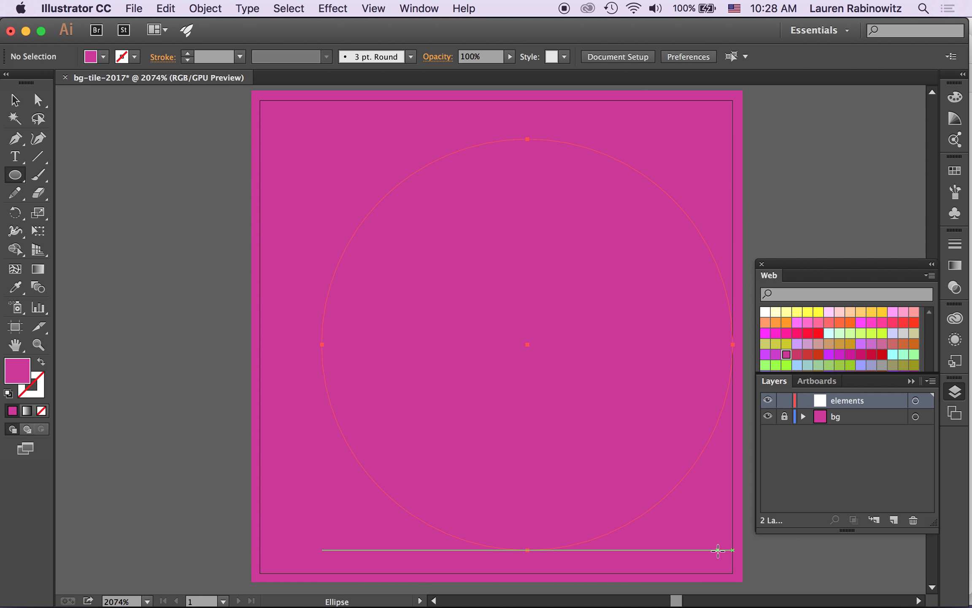
{"action": "left_click", "coordinate": [904, 315]}
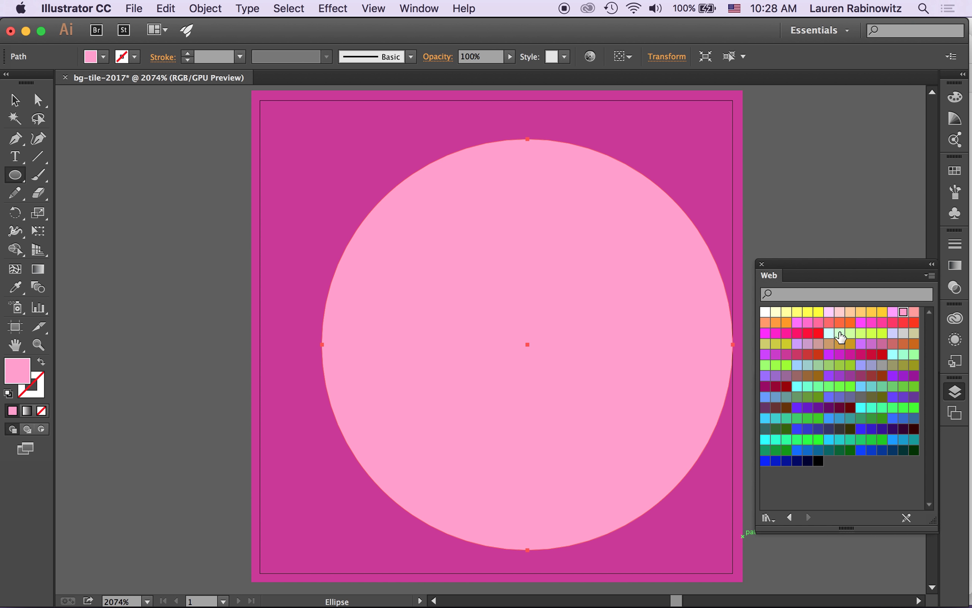
{"action": "left_click", "coordinate": [818, 323]}
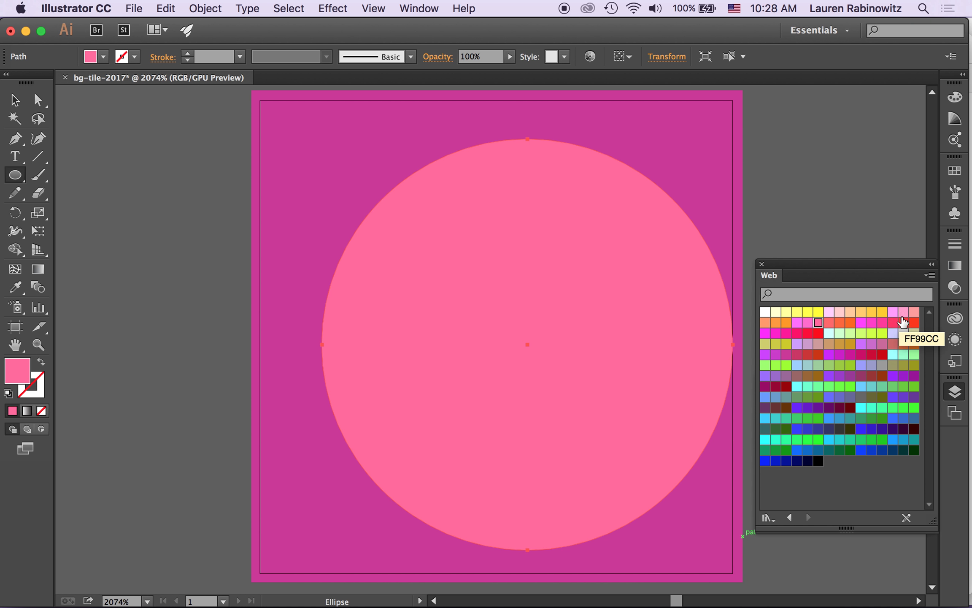
{"action": "left_click", "coordinate": [808, 323]}
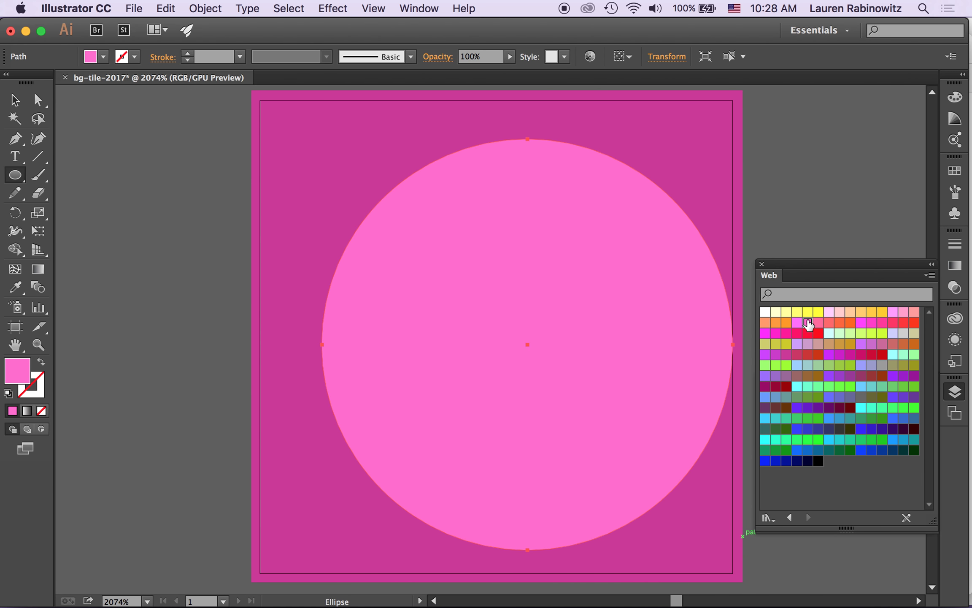
{"action": "left_click", "coordinate": [17, 101]}
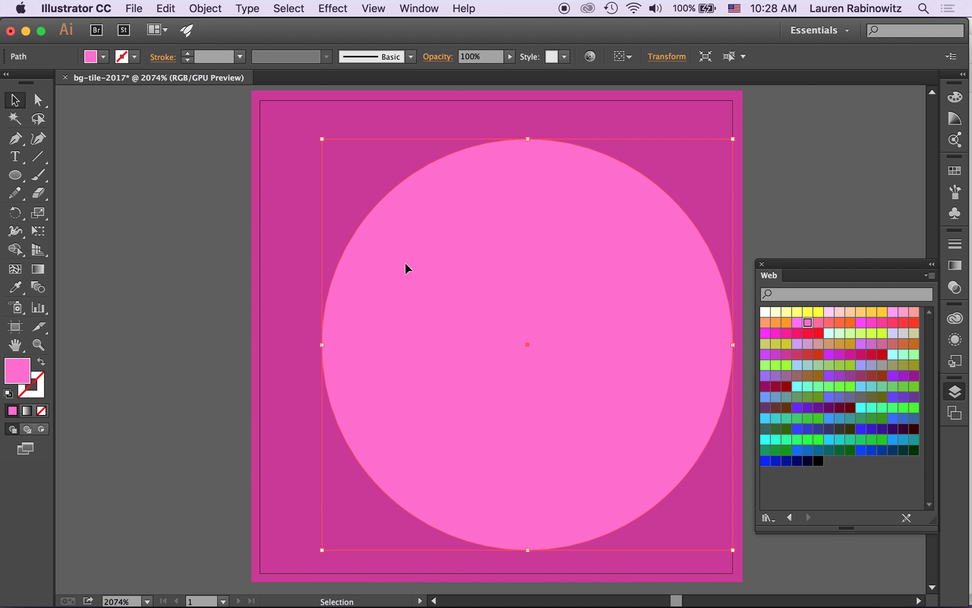
Drag the circle up-left and nudge it up until centred on the tile, then deselect
{"action": "left_click_drag", "start_coordinate": [422, 268], "coordinate": [395, 250]}
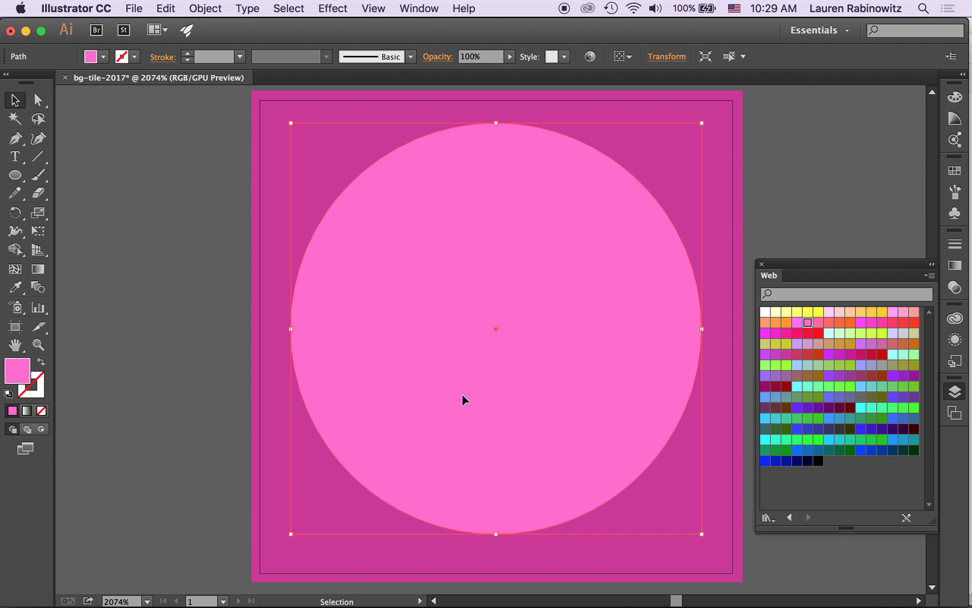
{"action": "key", "text": "Down"}
{"action": "key", "text": "Down"}
{"action": "key", "text": "Down"}
{"action": "key", "text": "Up"}
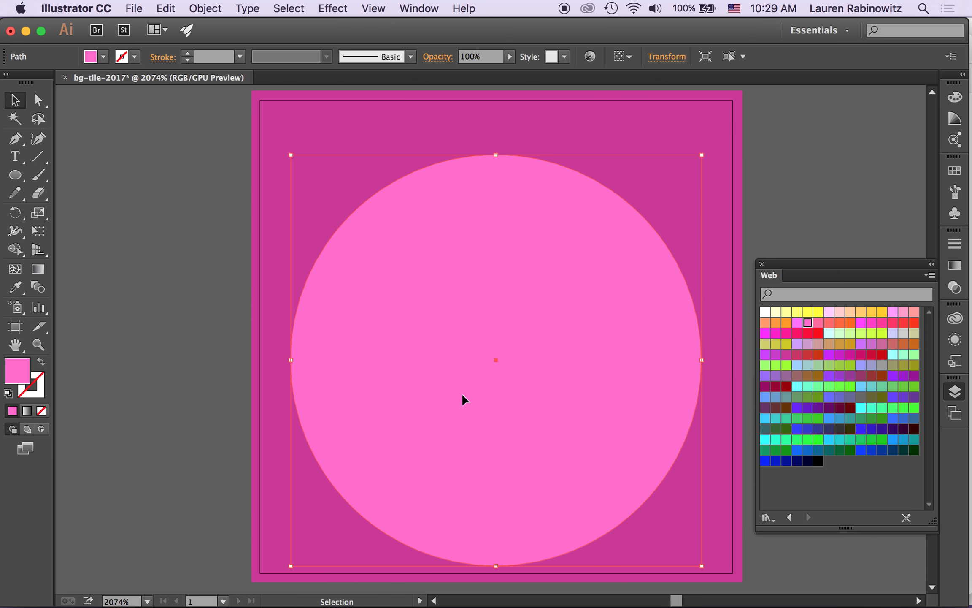
{"action": "key", "text": "Up"}
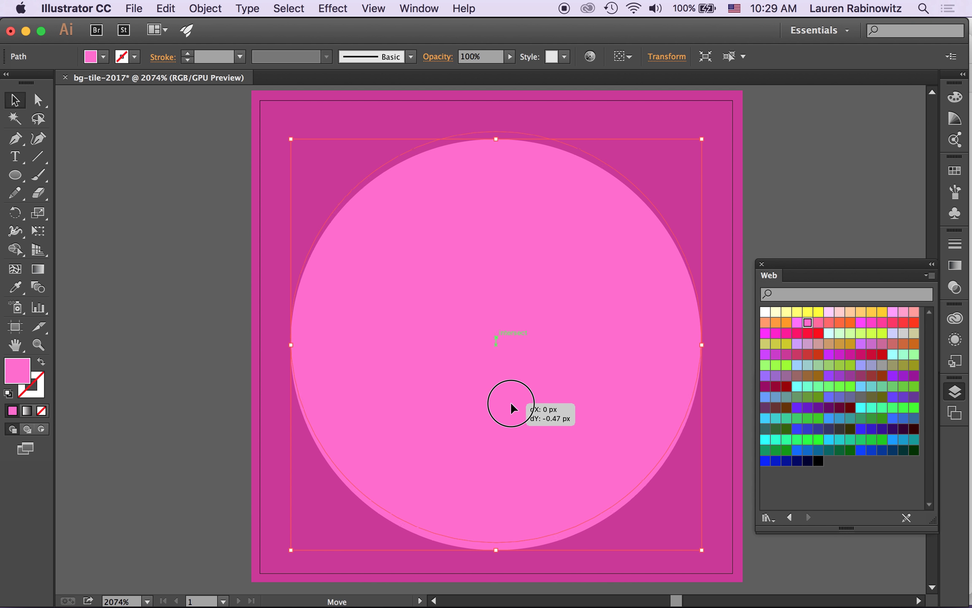
{"action": "key", "text": "Up"}
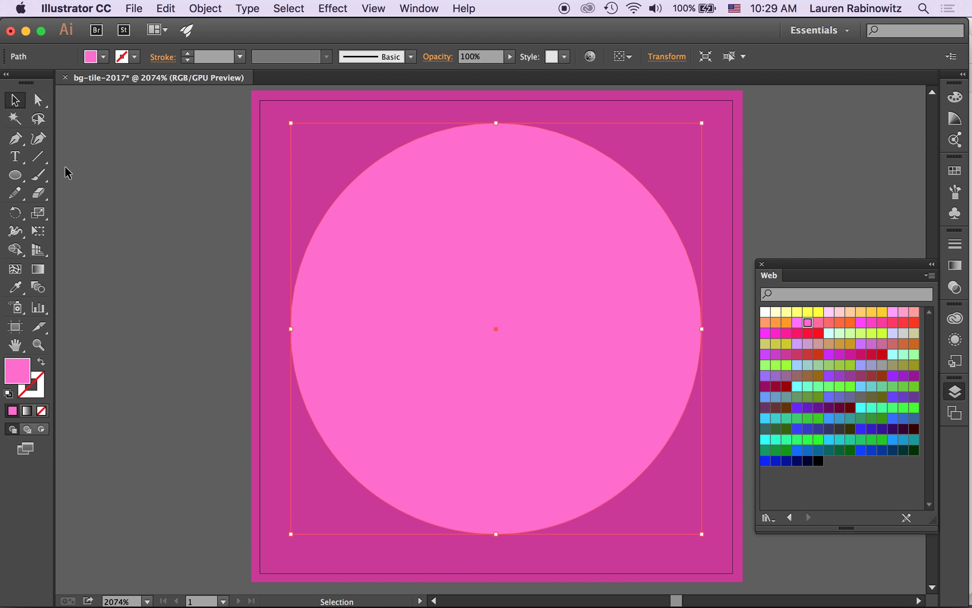
{"action": "left_click", "coordinate": [99, 252]}
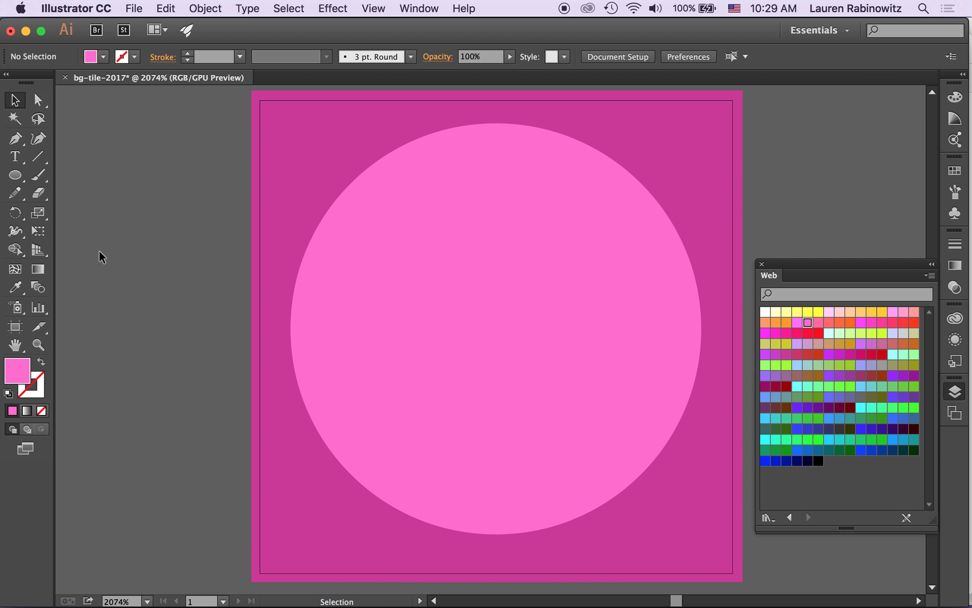
Draw a horizontal mouth line with no fill and a CC3399 stroke across the circle
{"action": "left_click", "coordinate": [38, 160]}
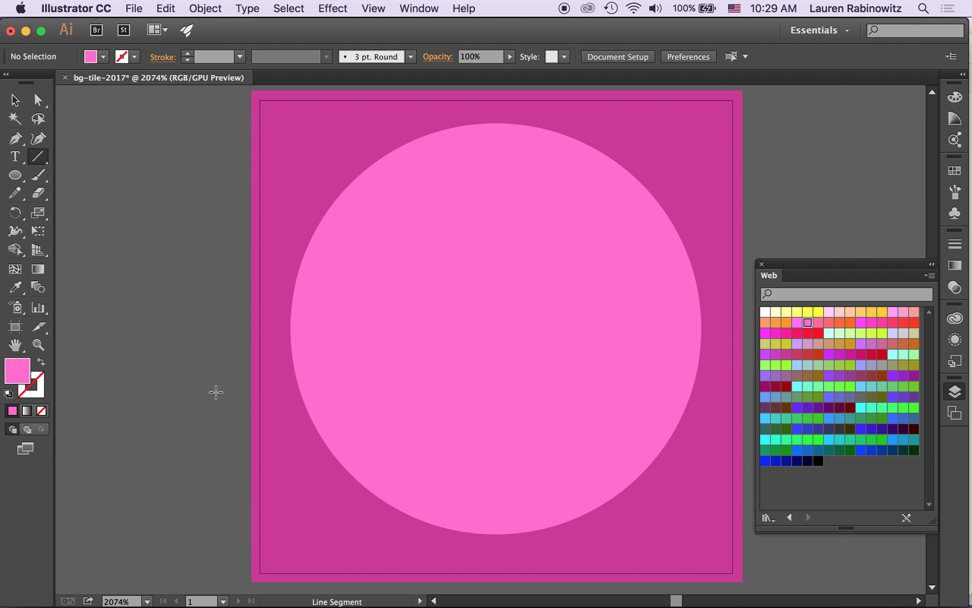
{"action": "left_click", "coordinate": [41, 410]}
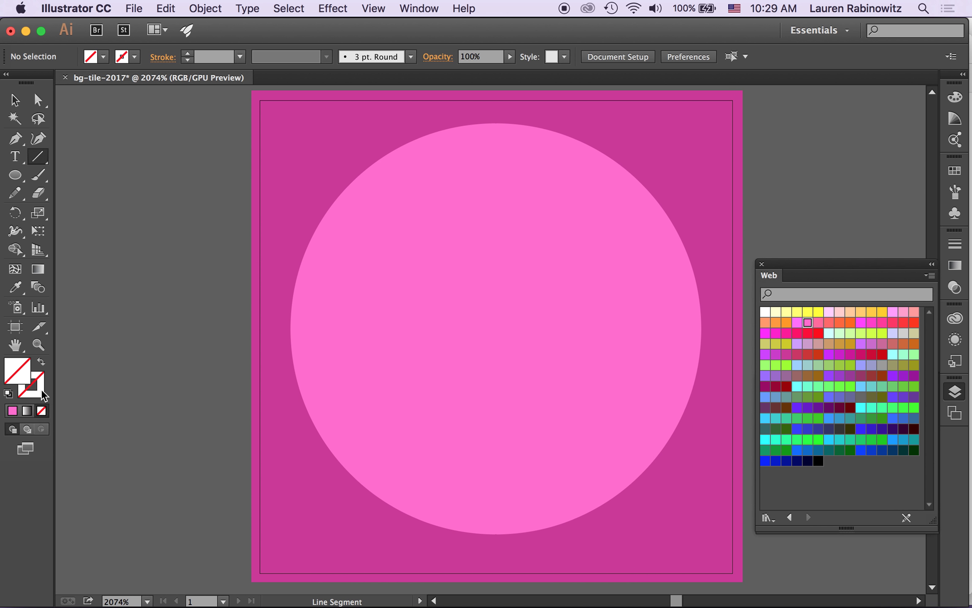
{"action": "left_click", "coordinate": [37, 390]}
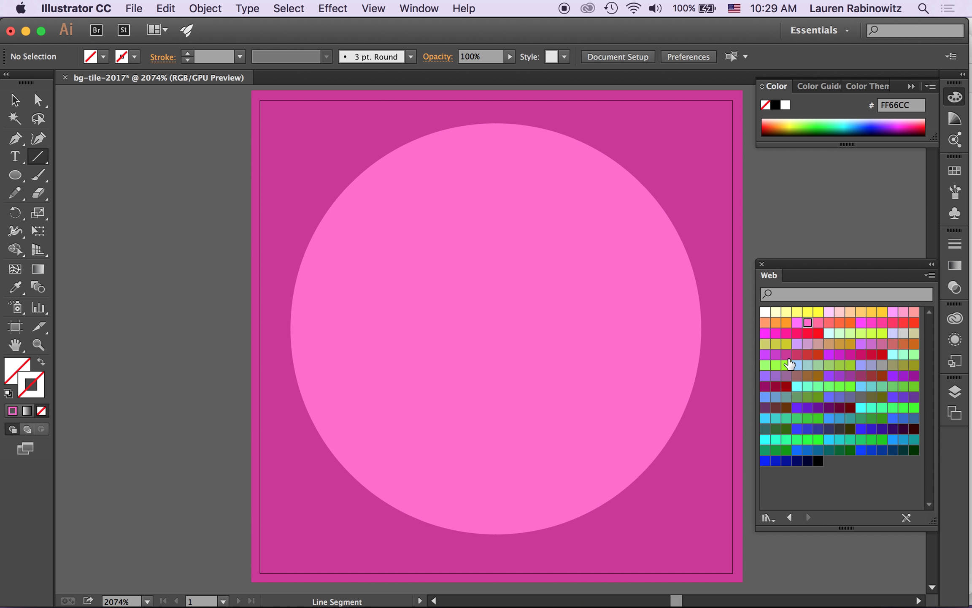
{"action": "left_click", "coordinate": [786, 354]}
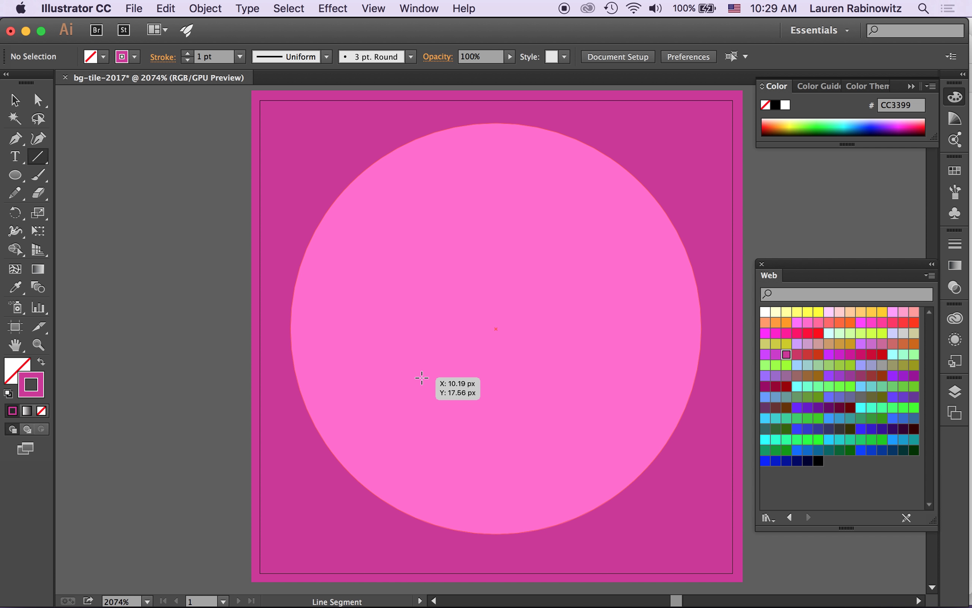
{"action": "left_click_drag", "start_coordinate": [402, 376], "coordinate": [591, 380]}
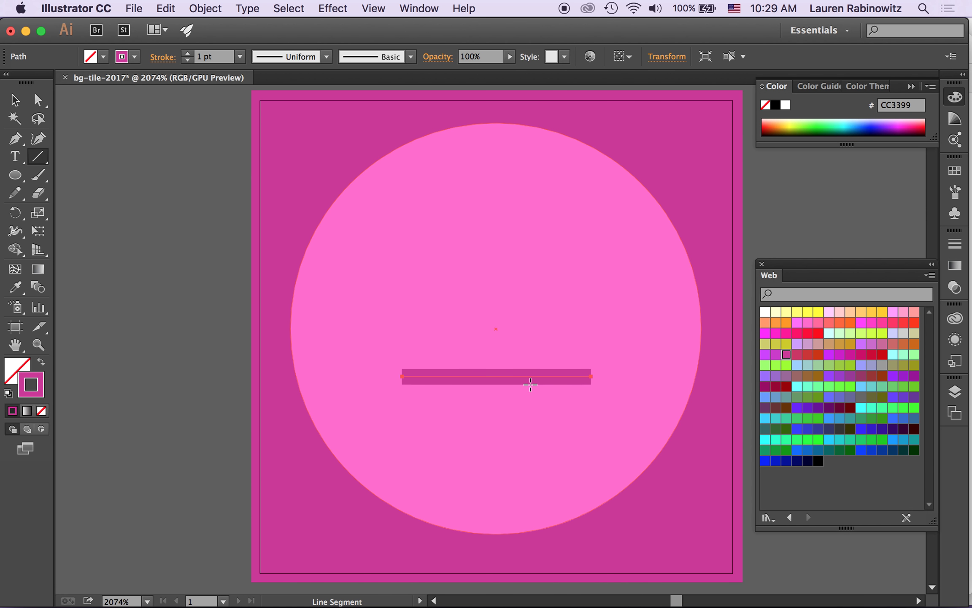
Switch to the Ellipse tool and try copying stroke to fill, undoing the line's stroke removal
{"action": "left_click", "coordinate": [18, 179]}
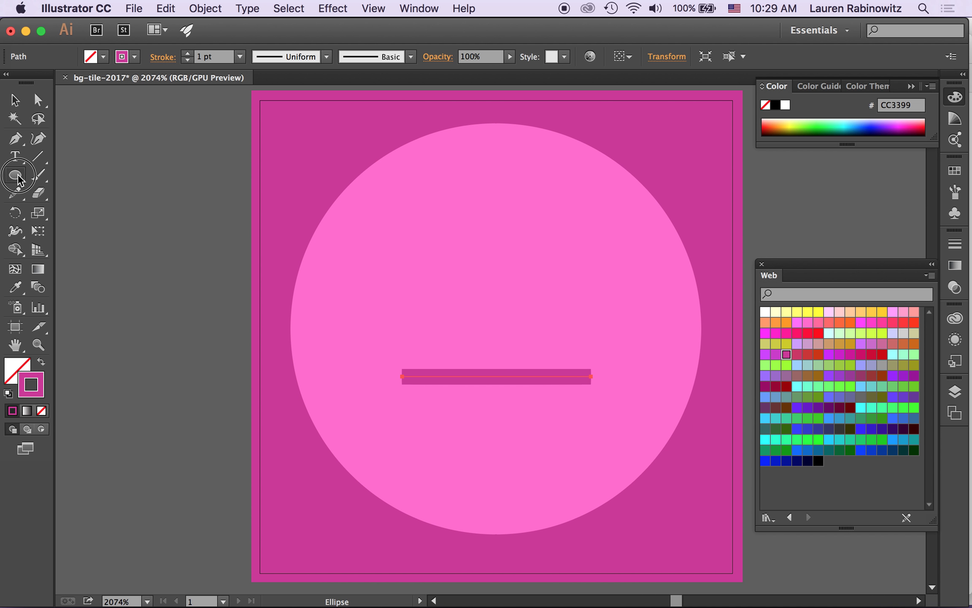
{"action": "left_click_drag", "start_coordinate": [30, 178], "coordinate": [58, 212]}
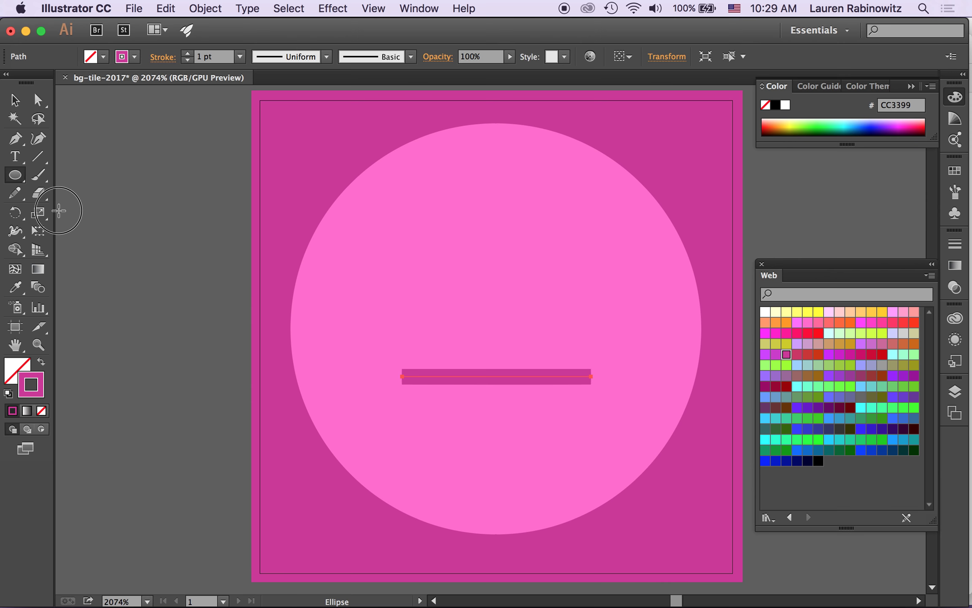
{"action": "left_click", "coordinate": [15, 366]}
{"action": "left_click_drag", "start_coordinate": [13, 364], "coordinate": [14, 363]}
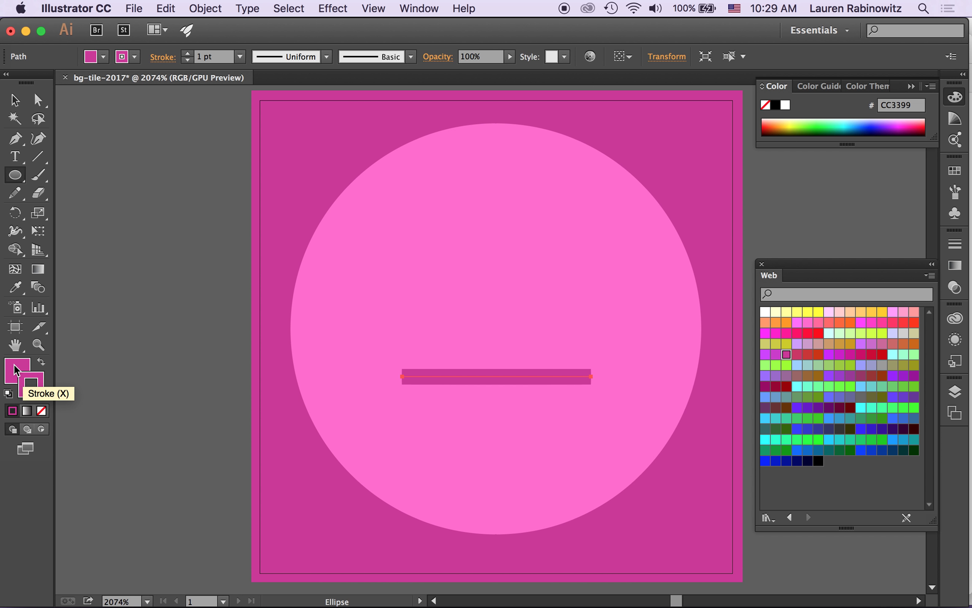
{"action": "left_click", "coordinate": [41, 406]}
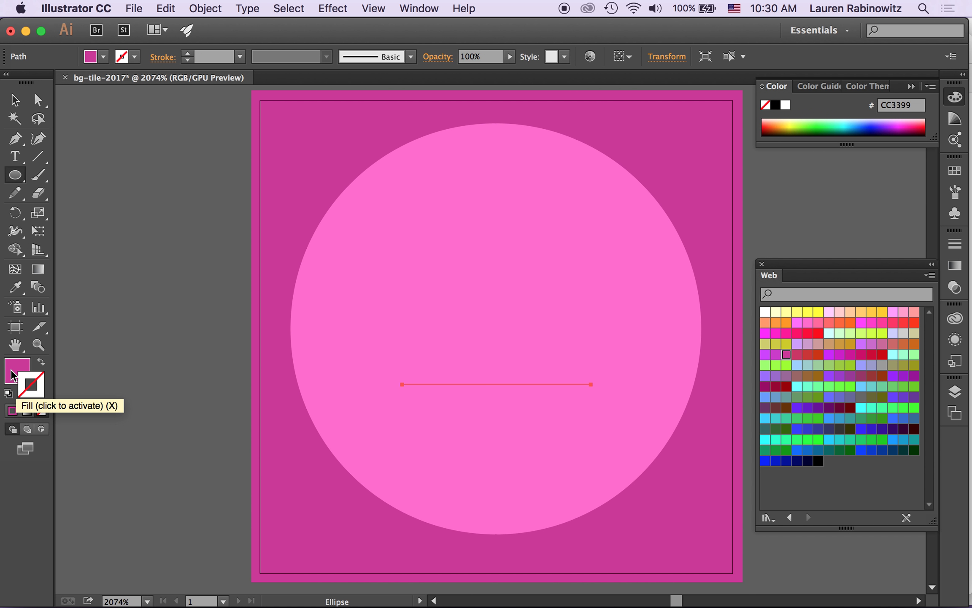
{"action": "key", "text": "super+z"}
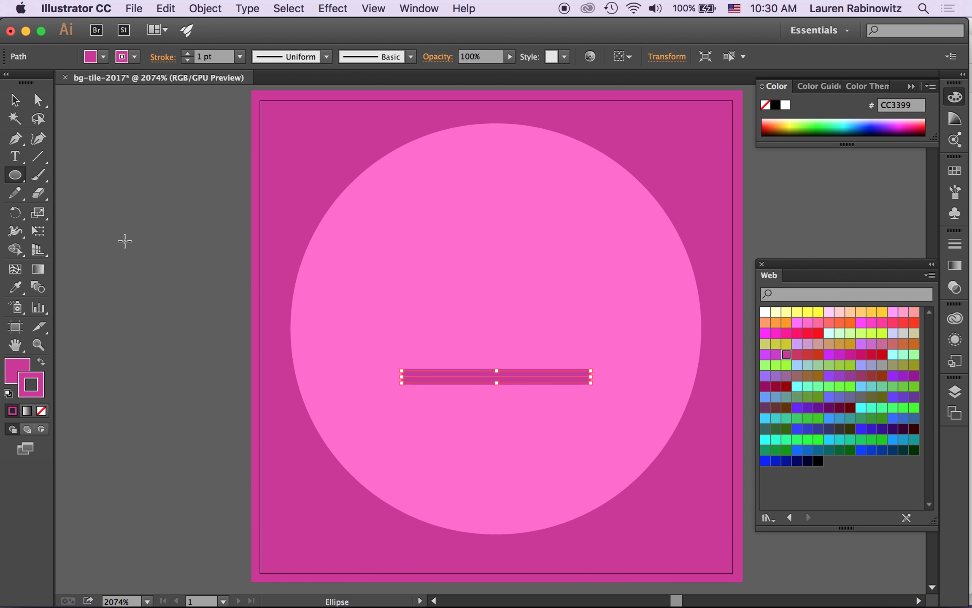
Nudge the mouth bar with arrow keys until it sits centred in the lower face
{"action": "key", "text": "shift+super+b"}
{"action": "key", "text": "Up"}
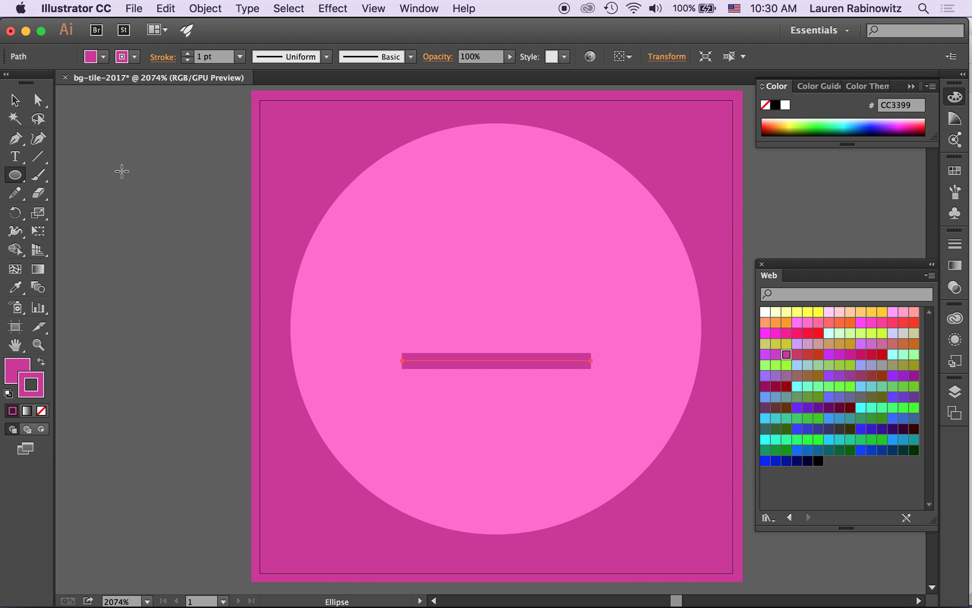
{"action": "key", "text": "shift+super+d"}
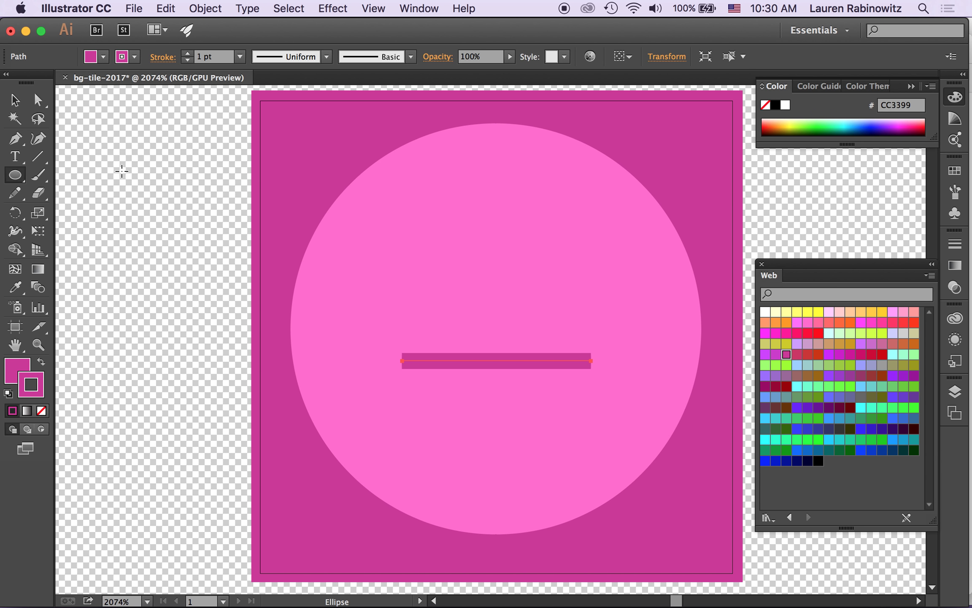
{"action": "key", "text": "shift+super+d"}
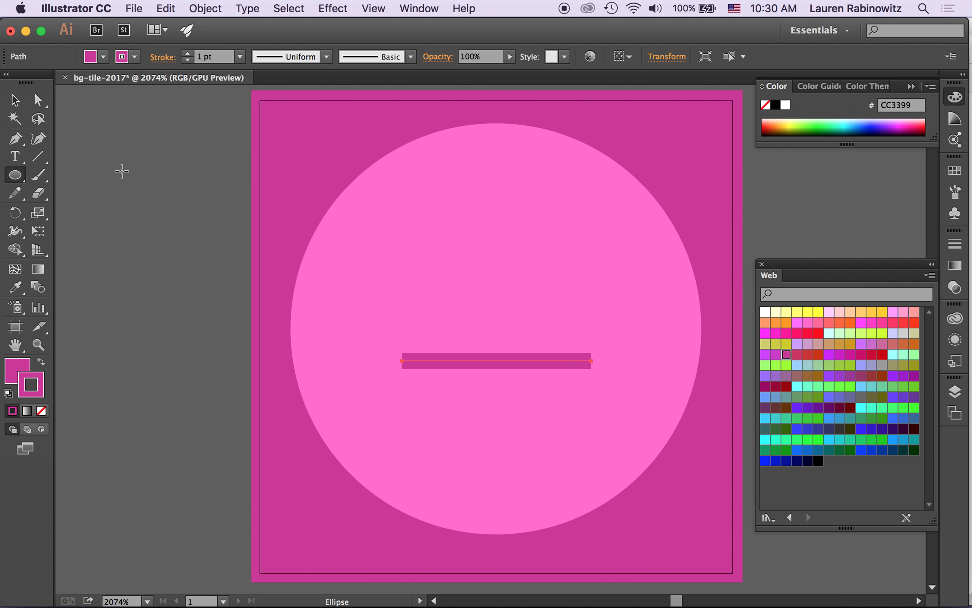
{"action": "left_click", "coordinate": [15, 100]}
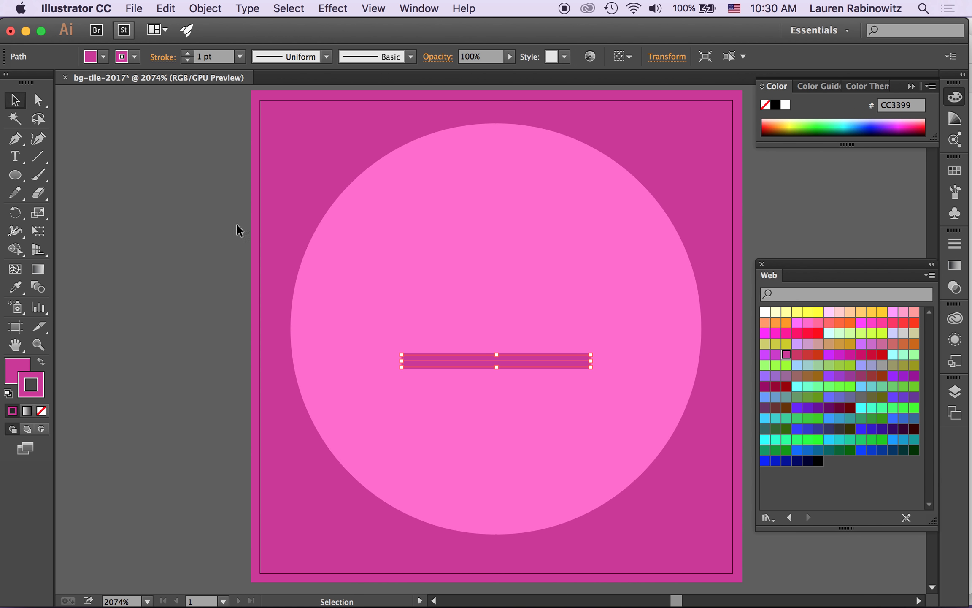
{"action": "left_click", "coordinate": [191, 377]}
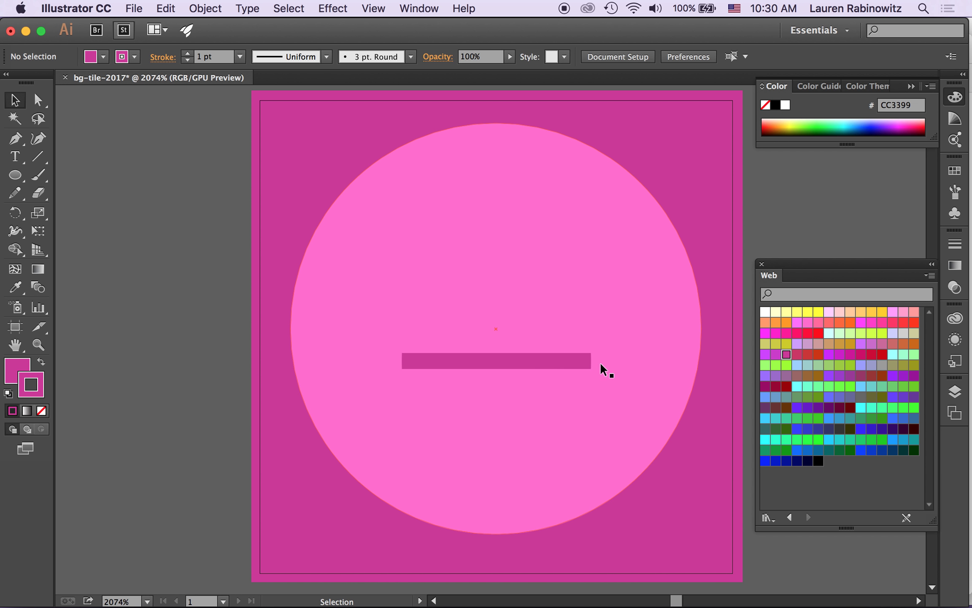
{"action": "left_click", "coordinate": [519, 362]}
{"action": "key", "text": "Down"}
{"action": "key", "text": "Down"}
{"action": "key", "text": "Down"}
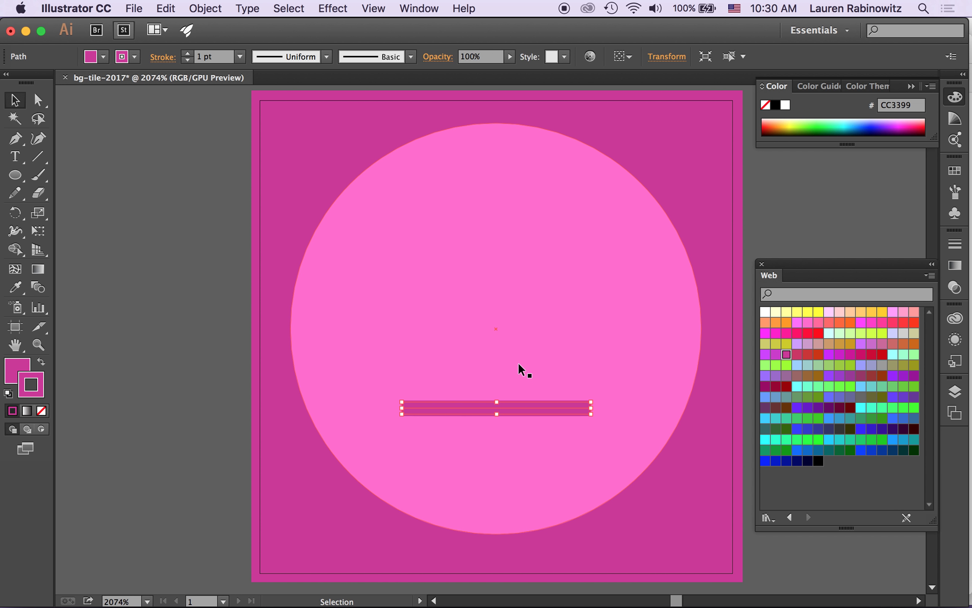
{"action": "key", "text": "Up"}
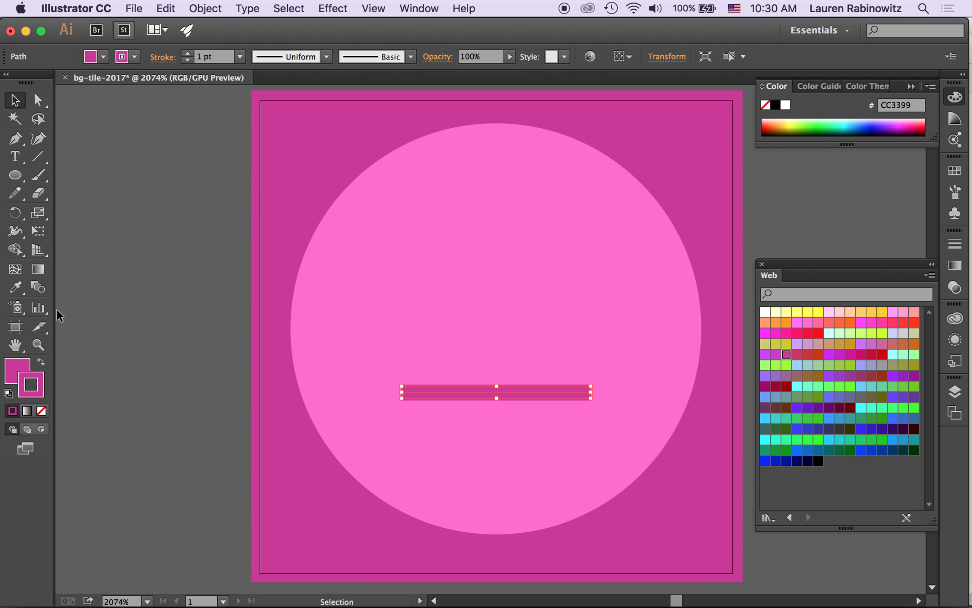
{"action": "left_click", "coordinate": [119, 344]}
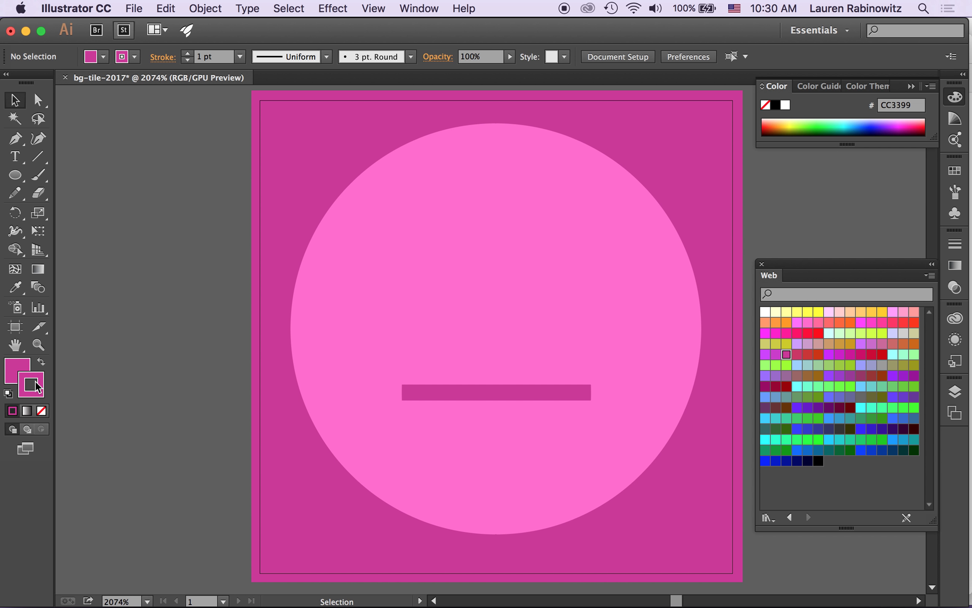
Set the stroke to None with fill active for the next shapes
{"action": "left_click", "coordinate": [42, 414]}
{"action": "left_click", "coordinate": [12, 365]}
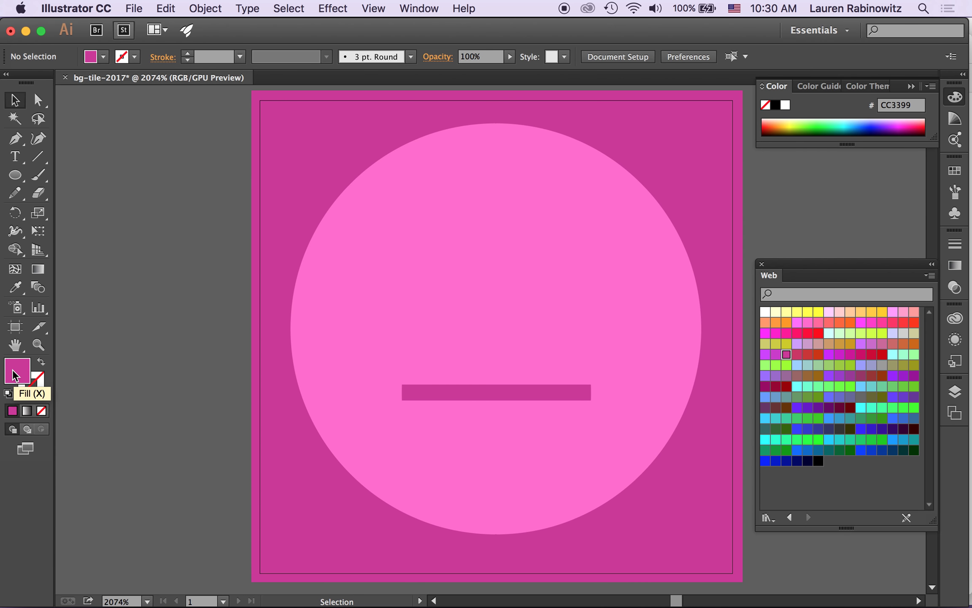
{"action": "left_click", "coordinate": [15, 175]}
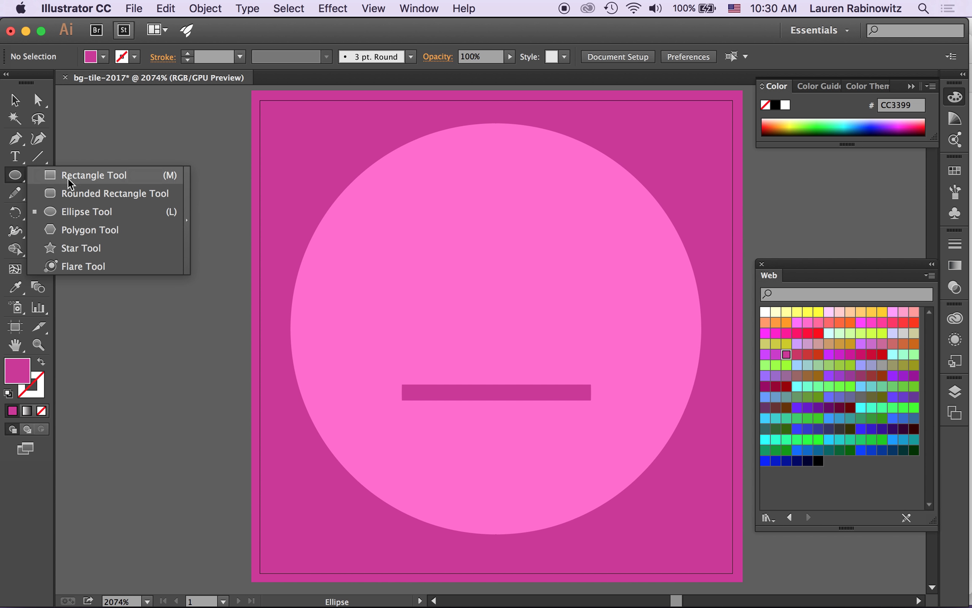
Draw a small circle as the first eye and place a copy to its right
{"action": "left_click", "coordinate": [91, 215]}
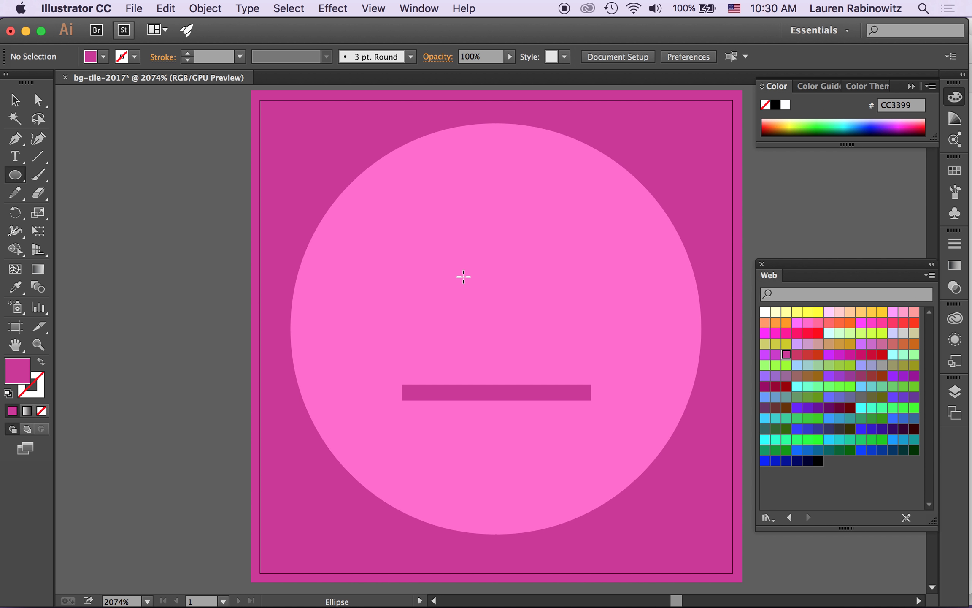
{"action": "left_click_drag", "start_coordinate": [443, 267], "coordinate": [466, 300]}
{"action": "left_click", "coordinate": [15, 101]}
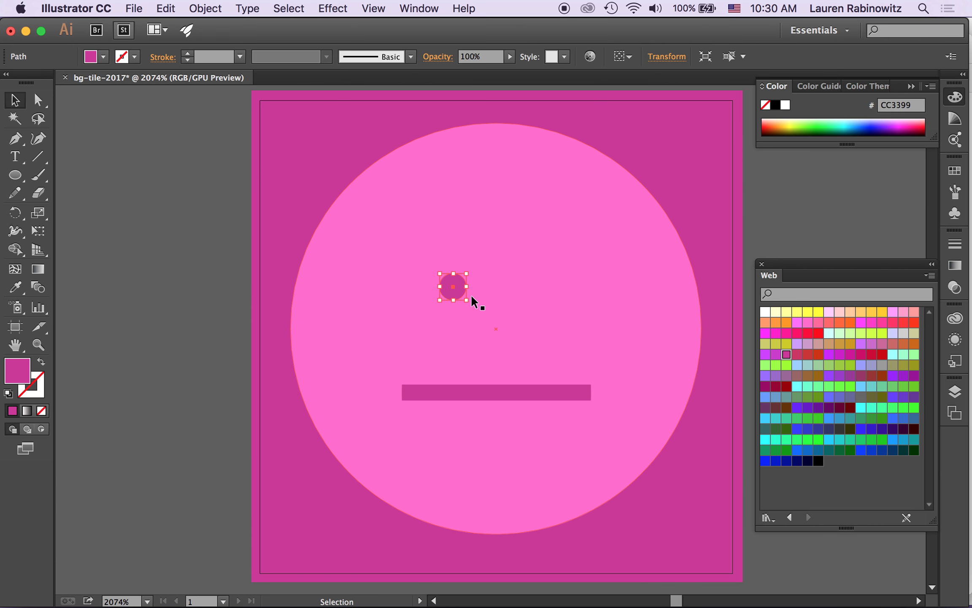
{"action": "left_click_drag", "start_coordinate": [467, 287], "coordinate": [516, 286]}
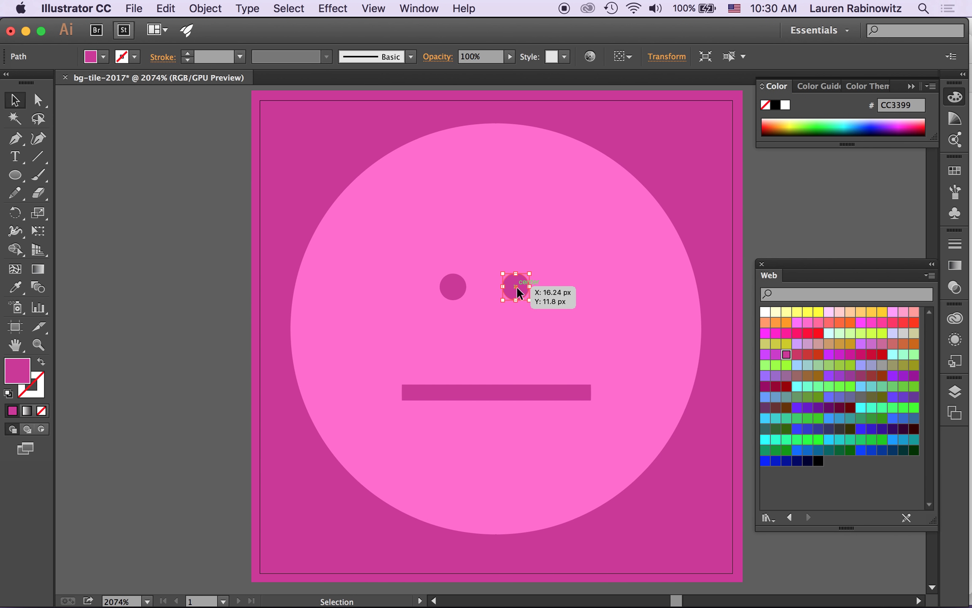
Group the two eye dots and shift them right to centre above the mouth
{"action": "right_click", "coordinate": [448, 283]}
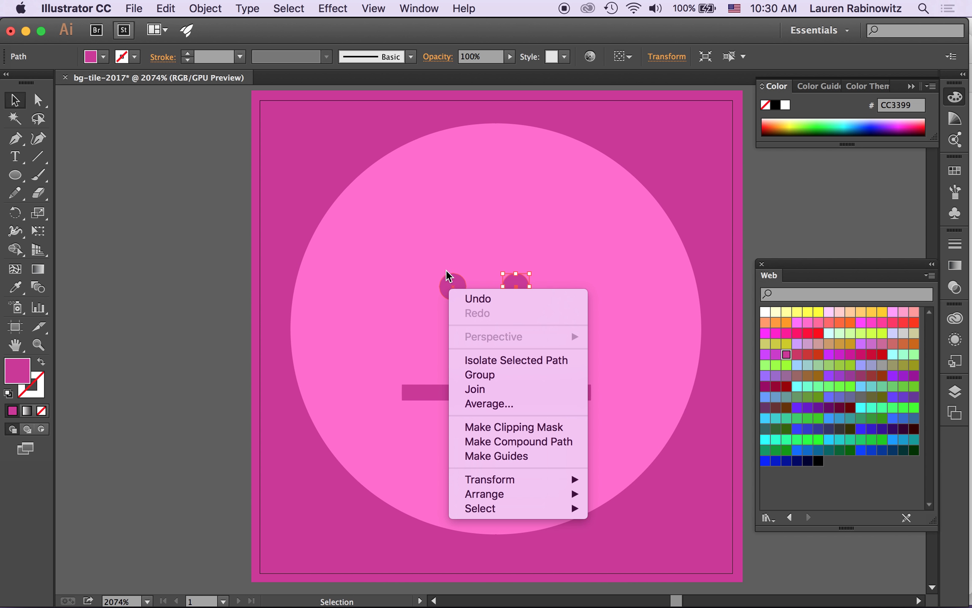
{"action": "key", "text": "Escape"}
{"action": "left_click", "coordinate": [449, 283], "text": "shift"}
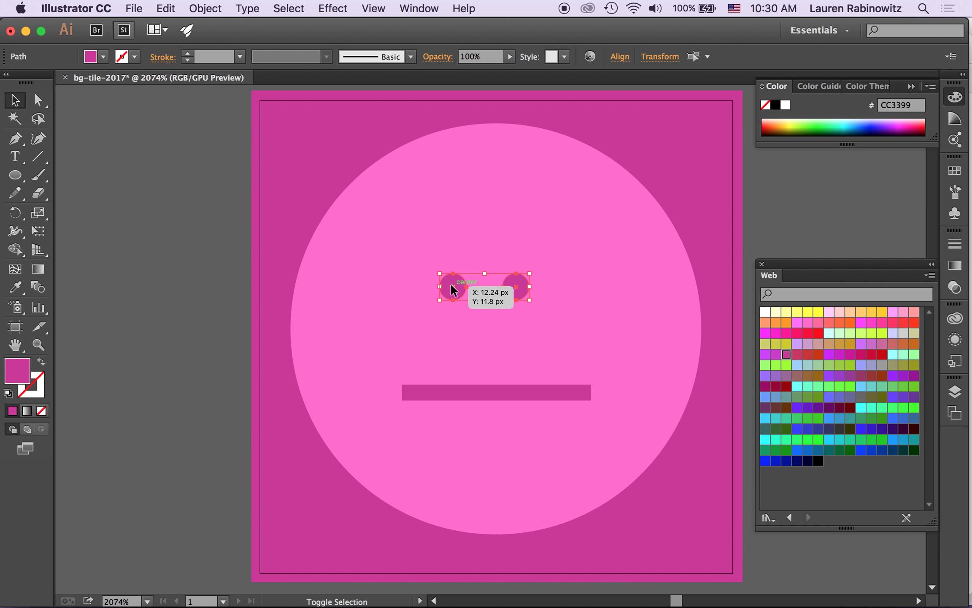
{"action": "left_click", "coordinate": [621, 56]}
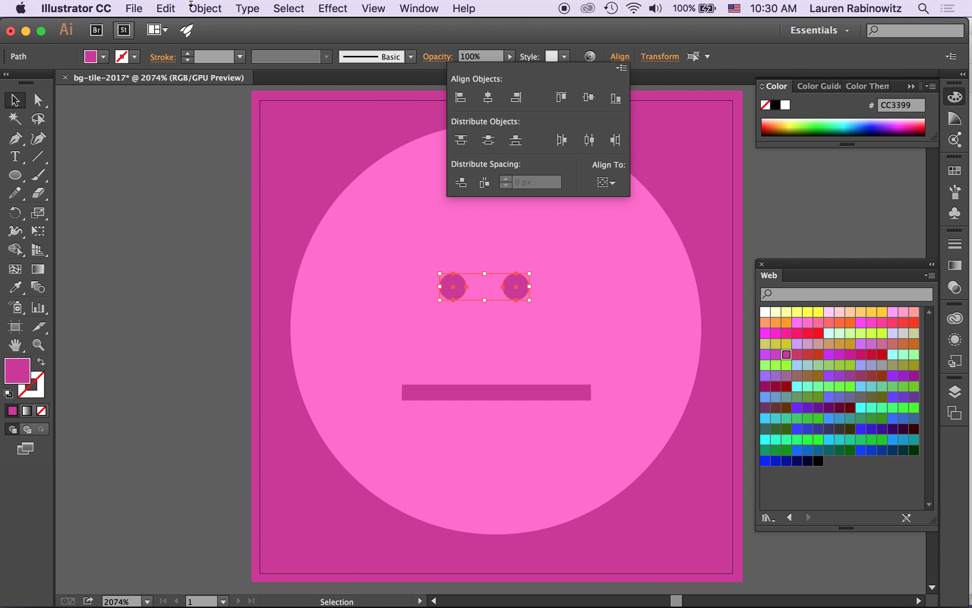
{"action": "left_click", "coordinate": [209, 9]}
{"action": "left_click", "coordinate": [209, 10]}
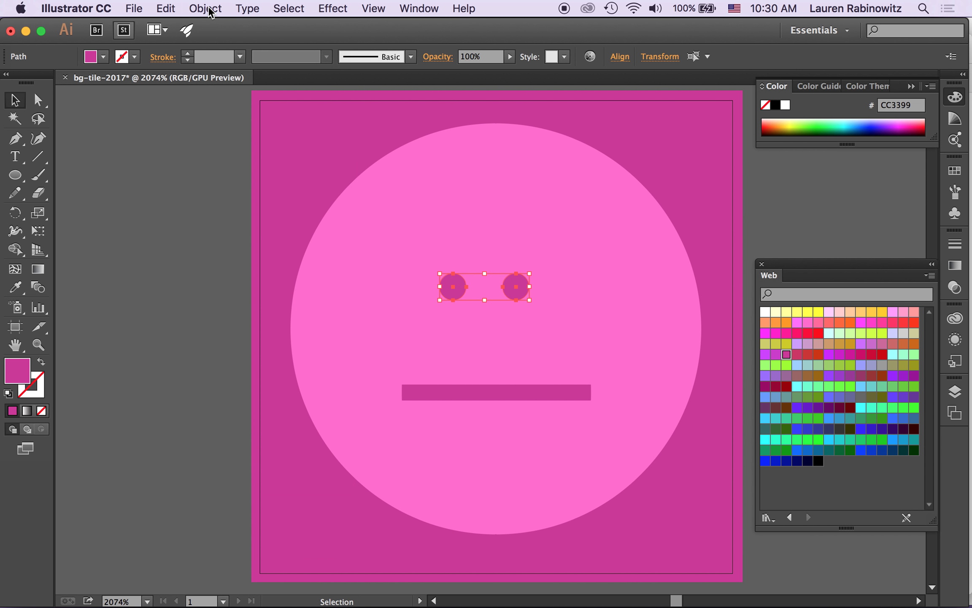
{"action": "left_click", "coordinate": [209, 9]}
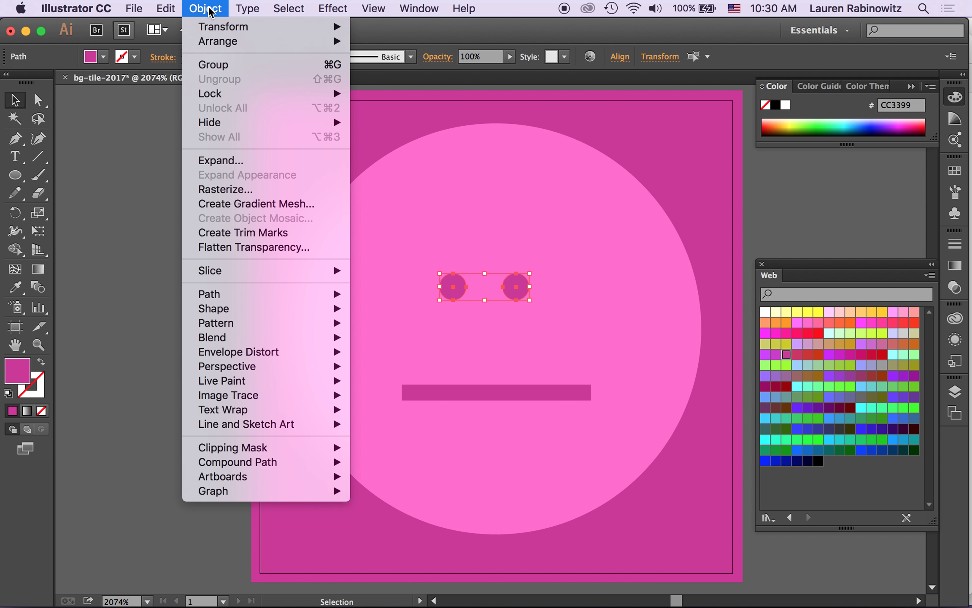
{"action": "left_click", "coordinate": [232, 65]}
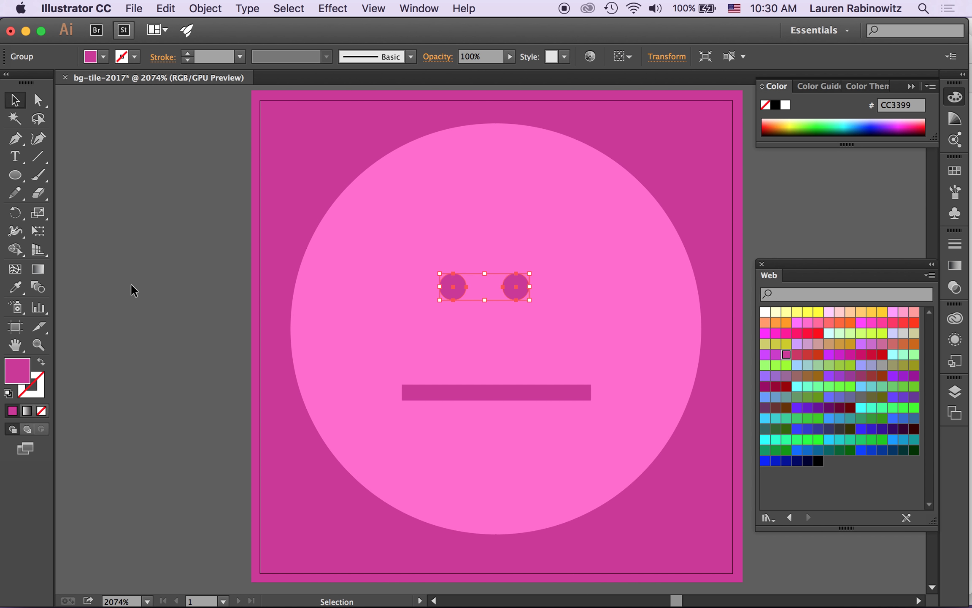
{"action": "key", "text": "Right"}
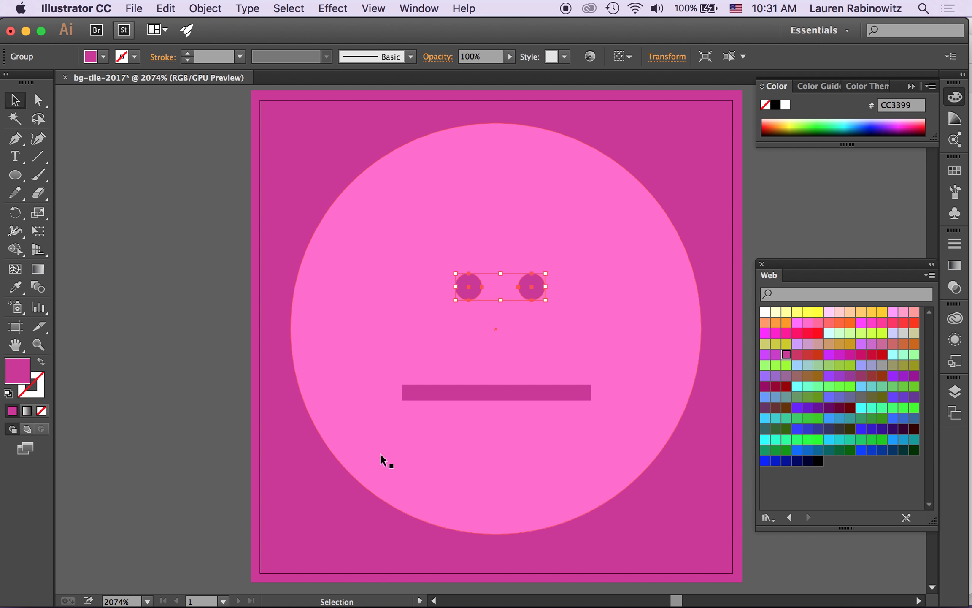
{"action": "left_click", "coordinate": [180, 394]}
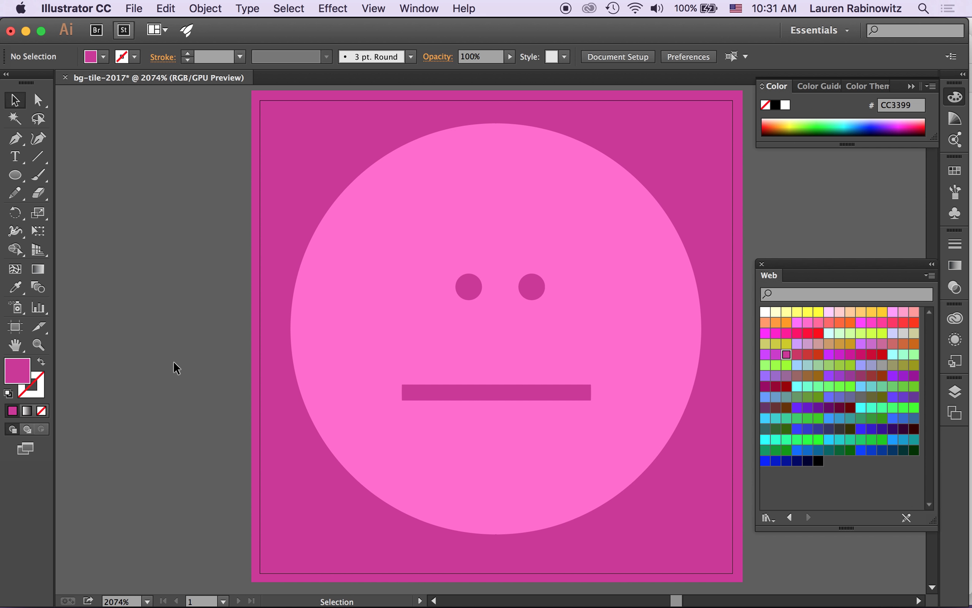
Save the meh-face tile as bg-tile-2017.ai, accepting the default Illustrator CC options
{"action": "key", "text": "a"}
{"action": "key", "text": "super+s"}
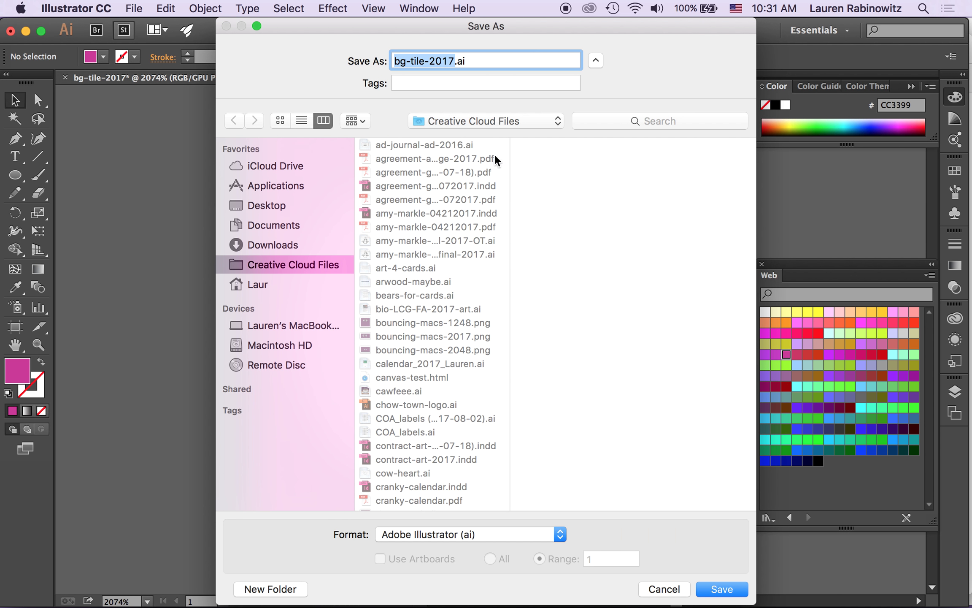
{"action": "left_click", "coordinate": [725, 583]}
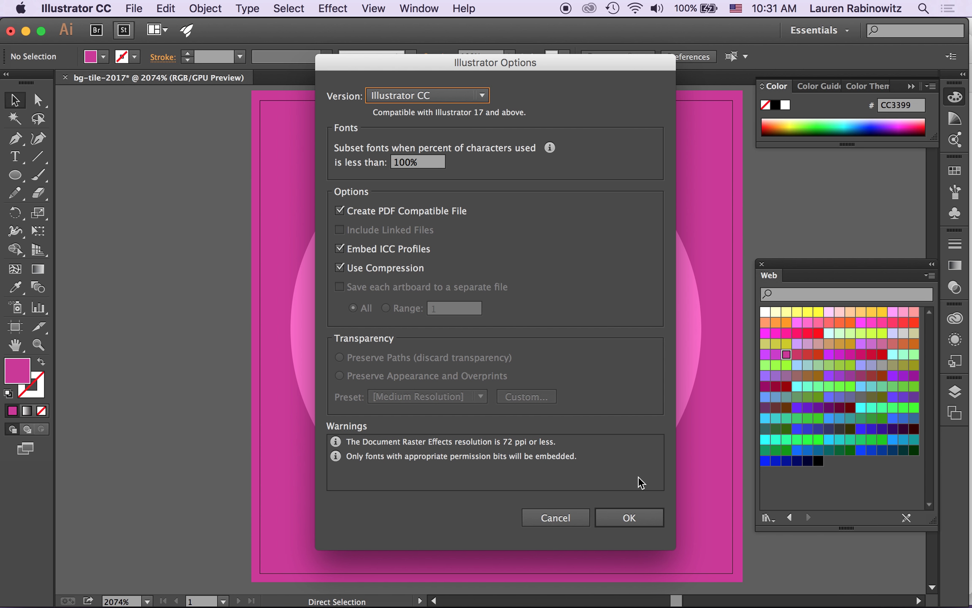
{"action": "left_click", "coordinate": [640, 519]}
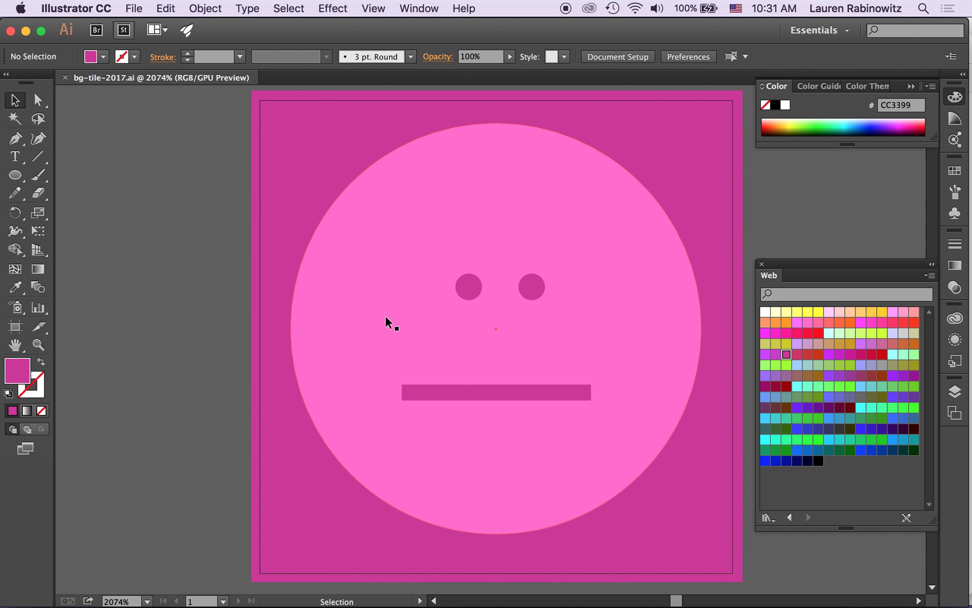
{"action": "left_click", "coordinate": [134, 7]}
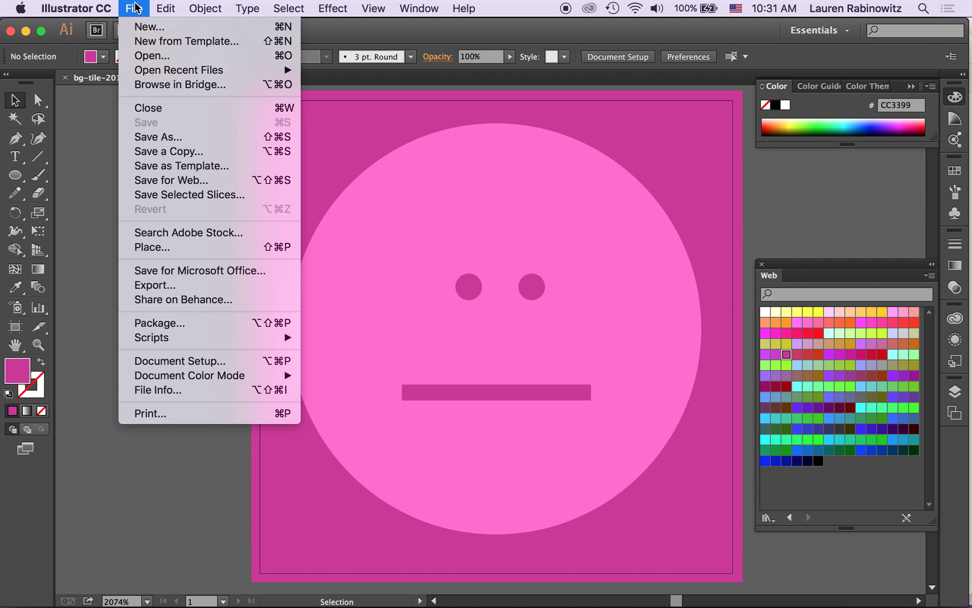
In Save for Web, set the output format to GIF and save the optimized image
{"action": "left_click", "coordinate": [160, 182]}
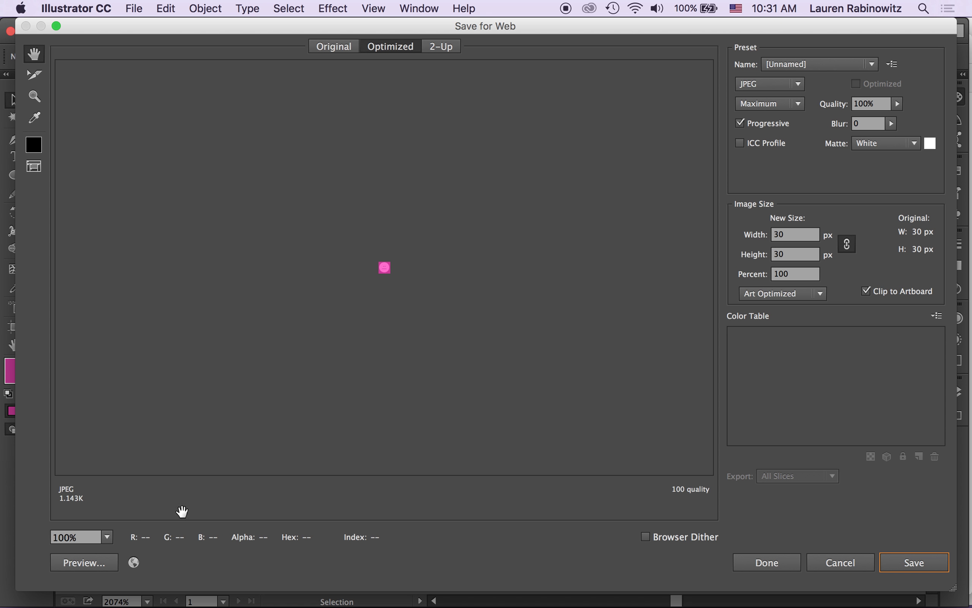
{"action": "left_click", "coordinate": [798, 86]}
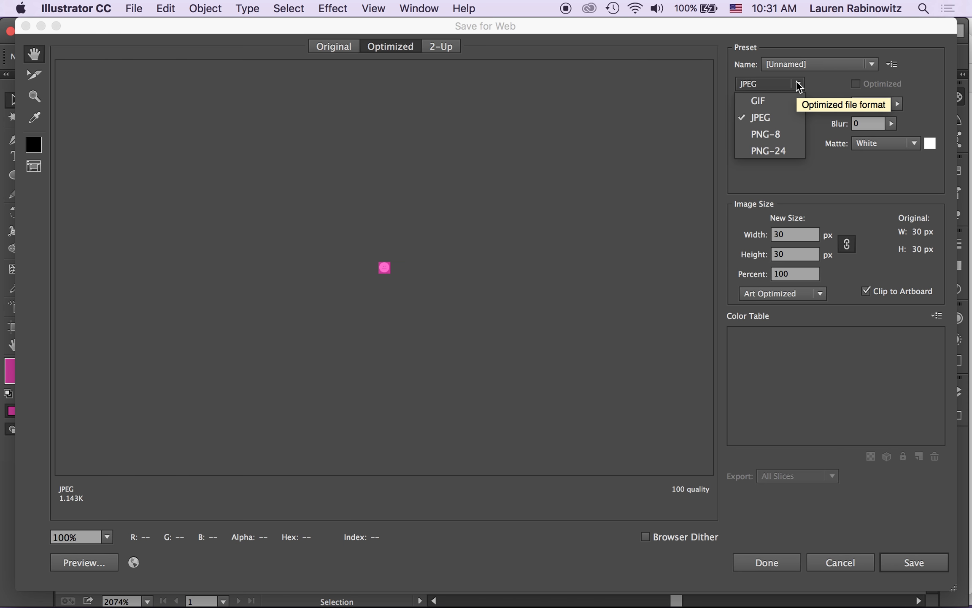
{"action": "left_click", "coordinate": [781, 102]}
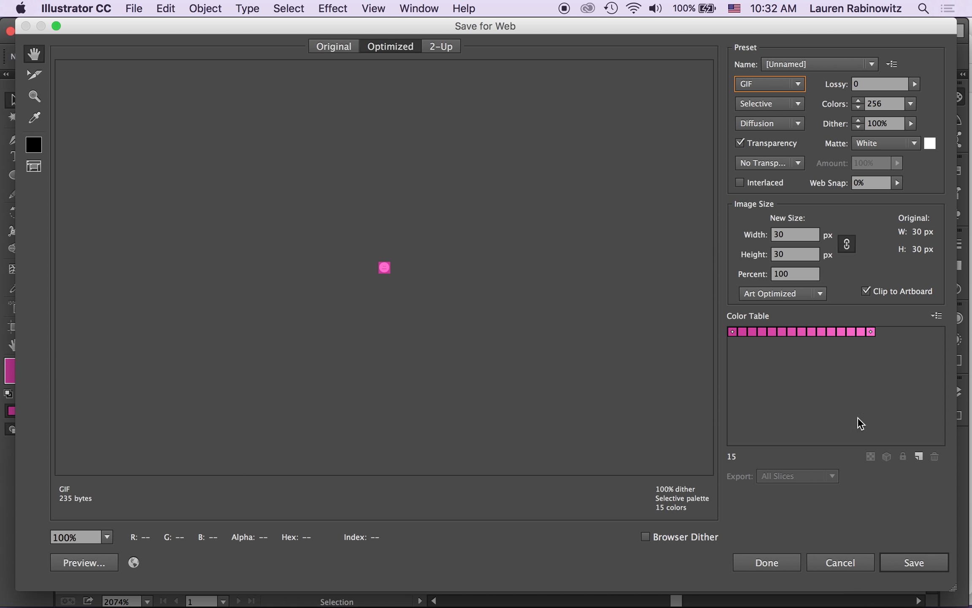
{"action": "left_click", "coordinate": [914, 563]}
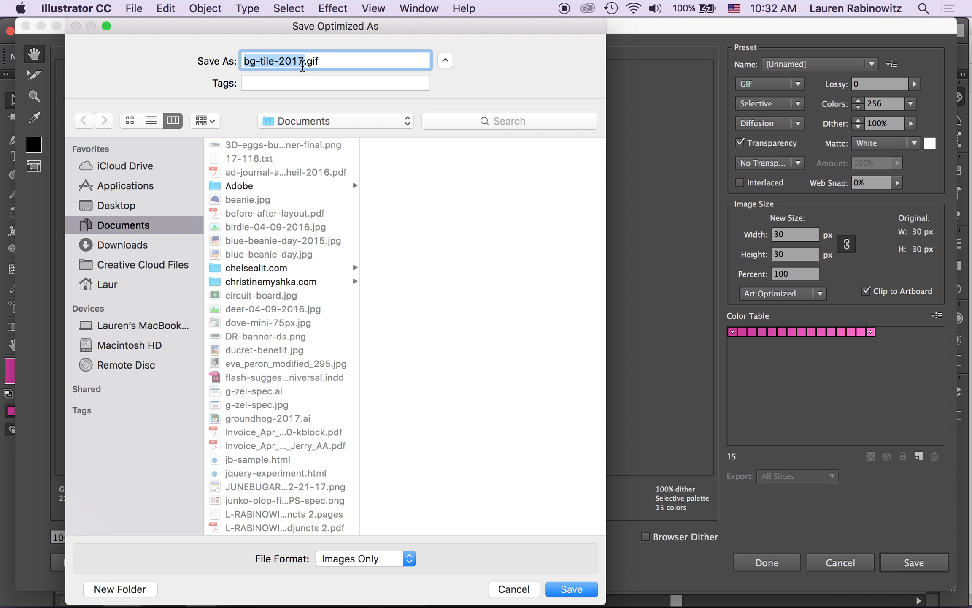
Save the GIF as bg-tile-meh-face.gif in Creative Cloud Files, then resave bg-tile-2017.ai
{"action": "left_click", "coordinate": [303, 60]}
{"action": "mouse_move", "coordinate": [302, 60]}
{"action": "left_mouse_down"}
{"action": "mouse_move", "coordinate": [265, 60]}
{"action": "mouse_move", "coordinate": [303, 60]}
{"action": "left_mouse_up"}
{"action": "type", "text": "meh-fac"}
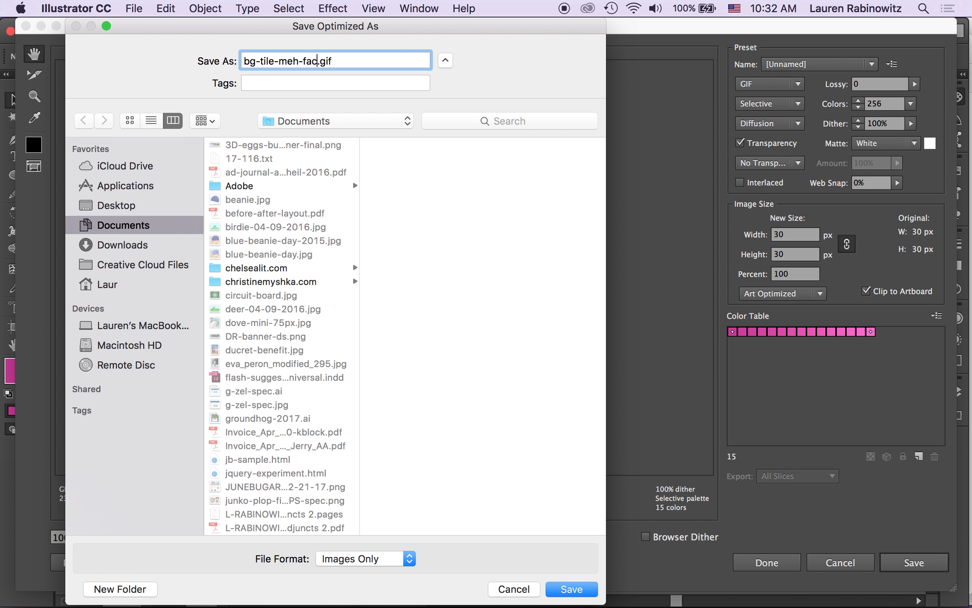
{"action": "type", "text": "e"}
{"action": "left_click", "coordinate": [148, 269]}
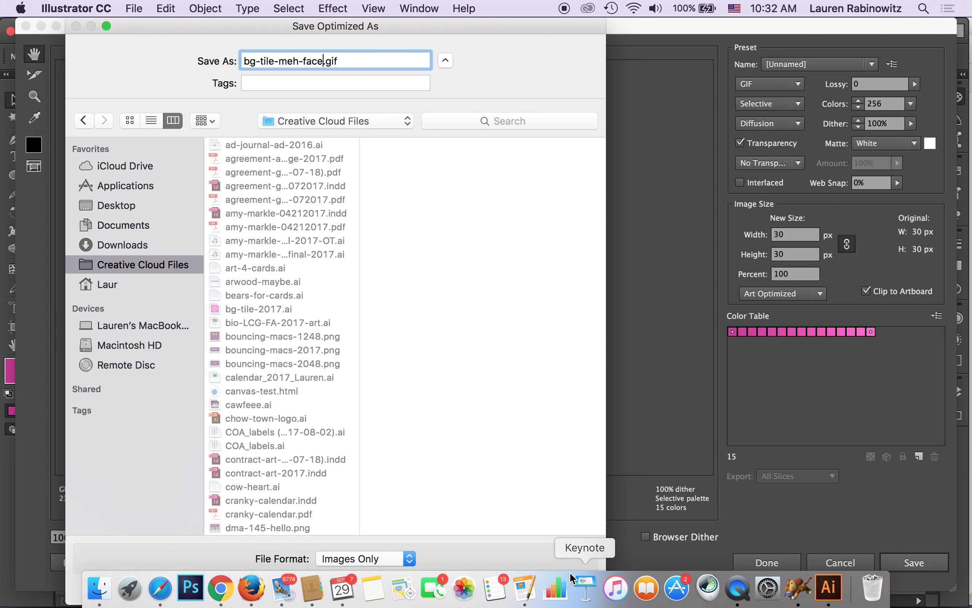
{"action": "left_click", "coordinate": [571, 589]}
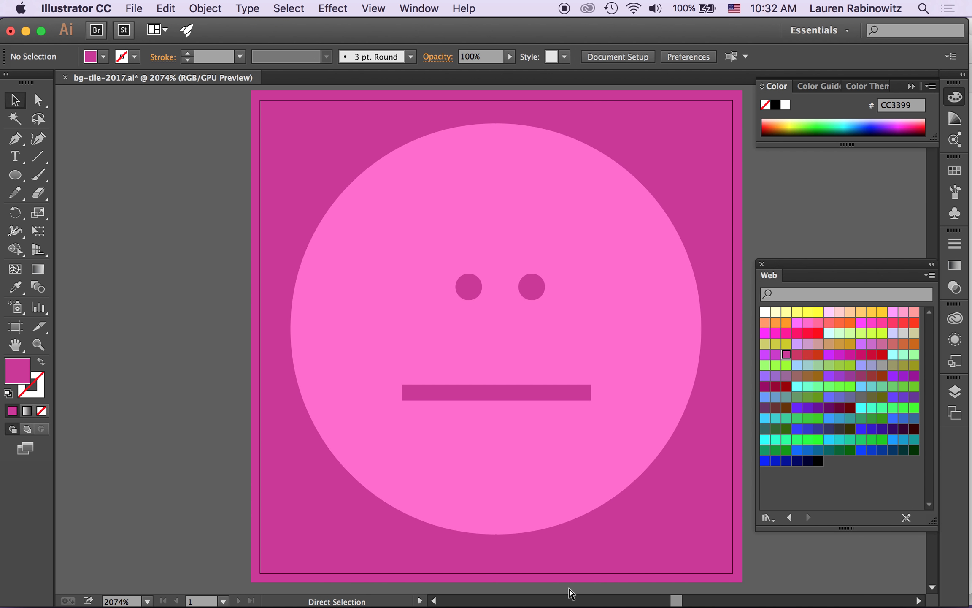
{"action": "key", "text": "super+s"}
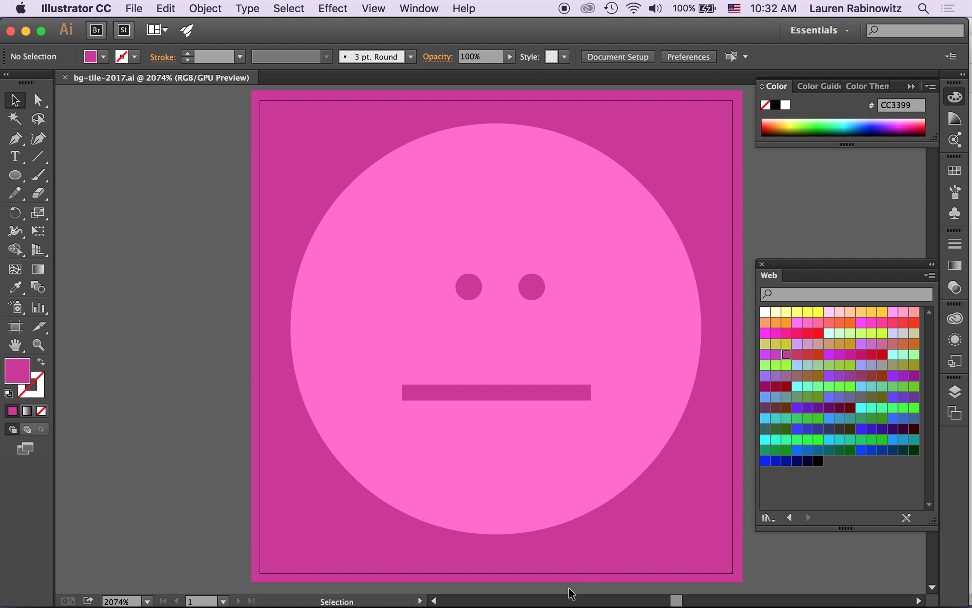